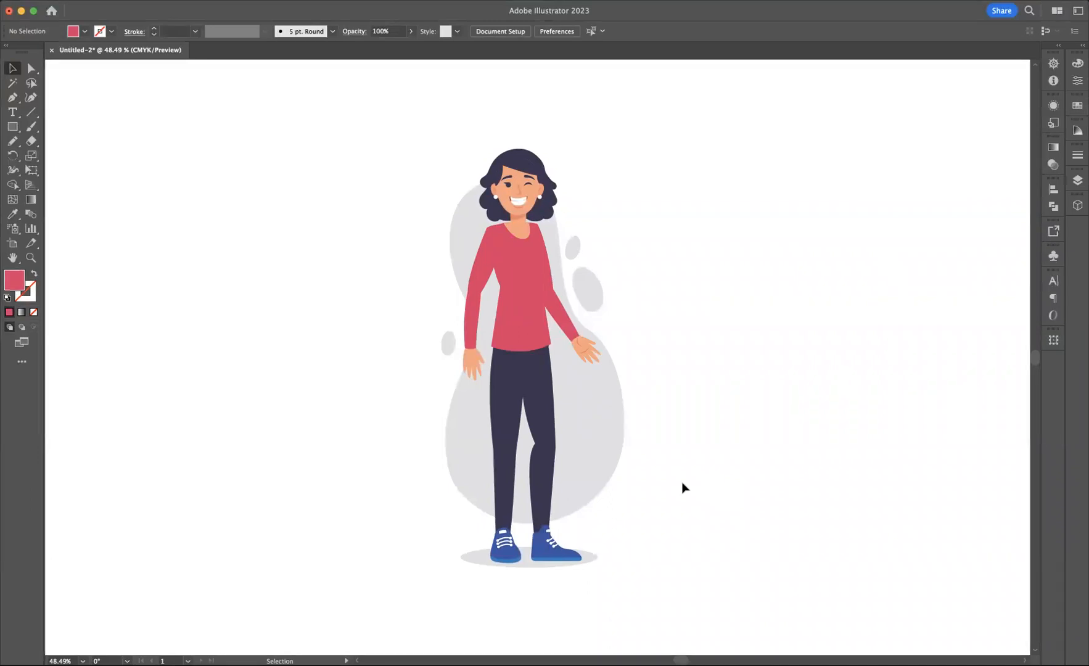
Step: Recolor the trouser leg on the character's winking side with a very dark navy fill, #232030
{"action": "left_click", "coordinate": [545, 475]}
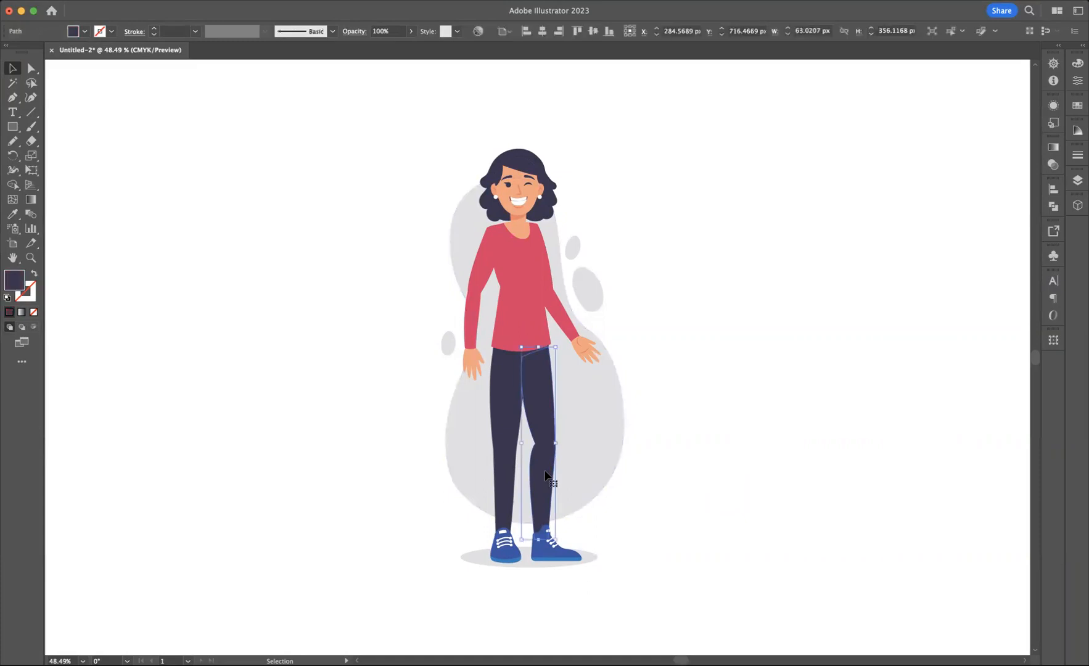
{"action": "double_click", "coordinate": [15, 281]}
{"action": "type", "text": "2d293f"}
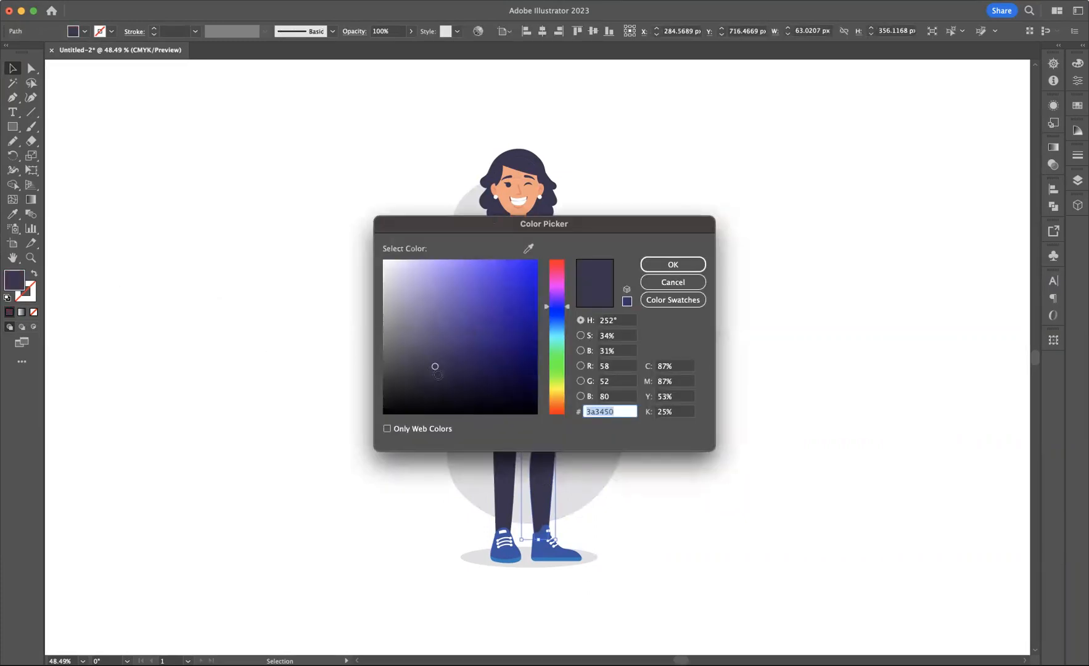
{"action": "left_click", "coordinate": [436, 382]}
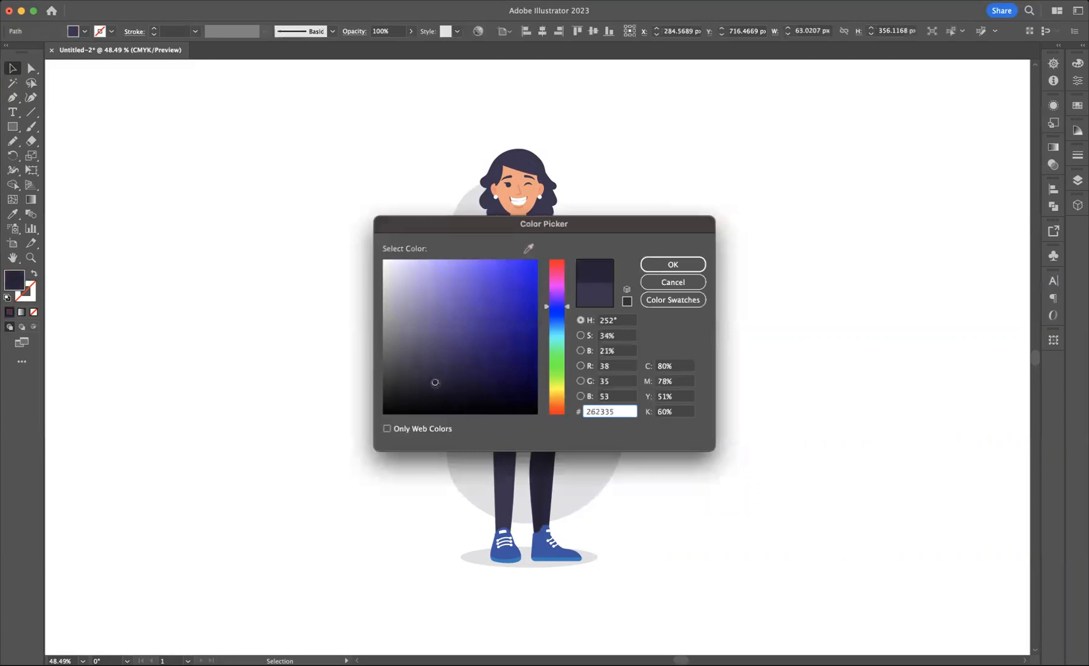
{"action": "left_click", "coordinate": [672, 265]}
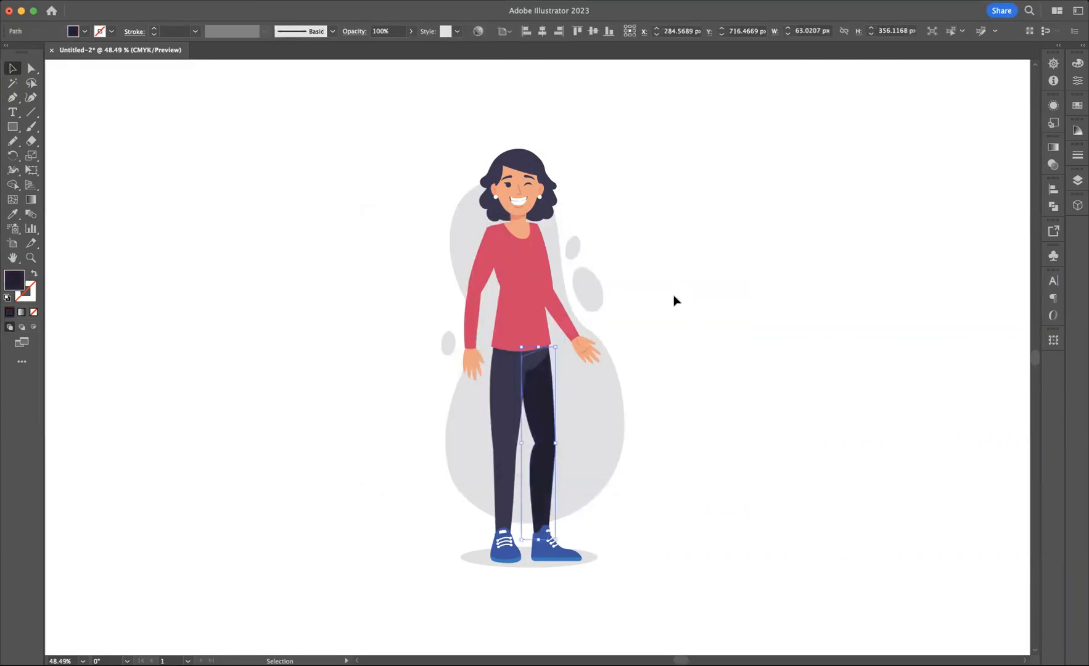
{"action": "left_click", "coordinate": [672, 299]}
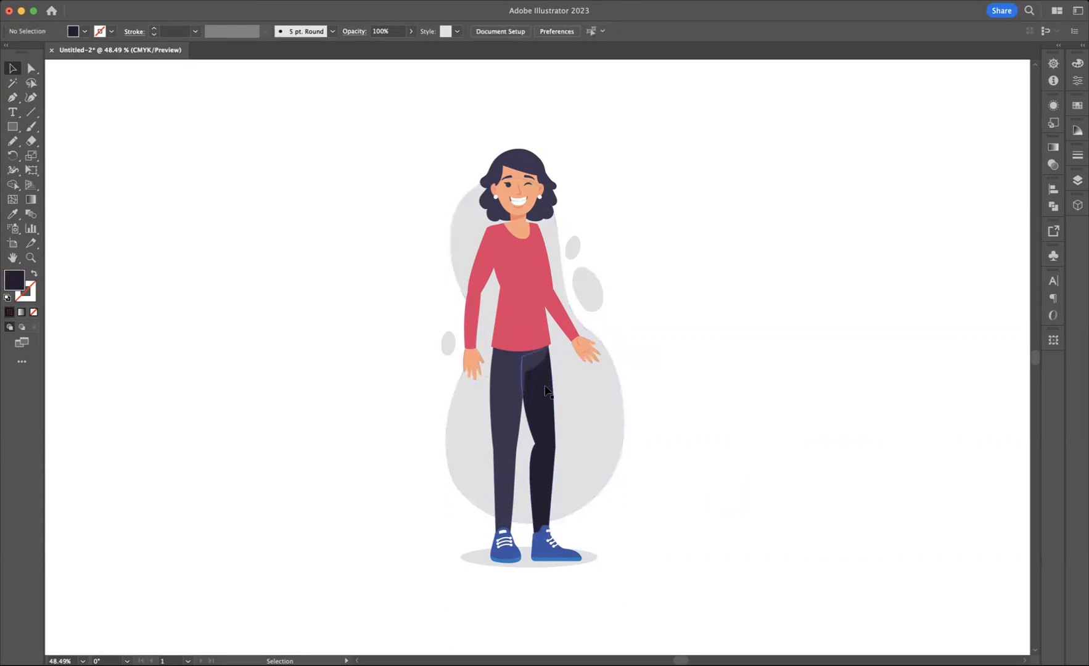
Step: Set the fill of the trouser leg on the winking side to a dark navy near #302e44
{"action": "left_click", "coordinate": [545, 387]}
{"action": "double_click", "coordinate": [16, 281]}
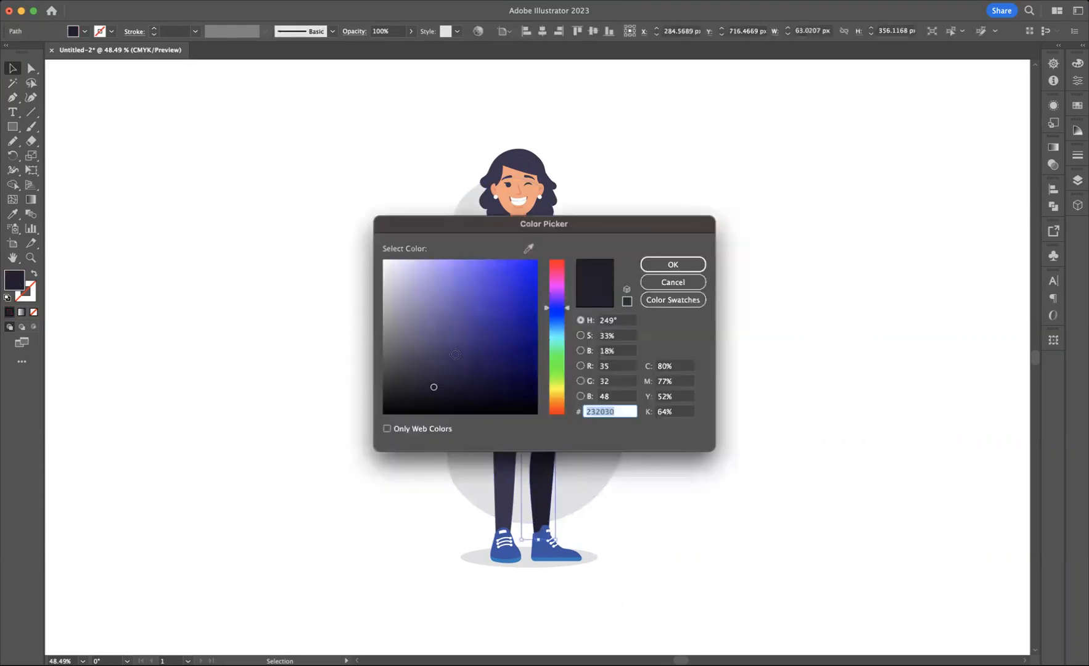
{"action": "left_click", "coordinate": [435, 371]}
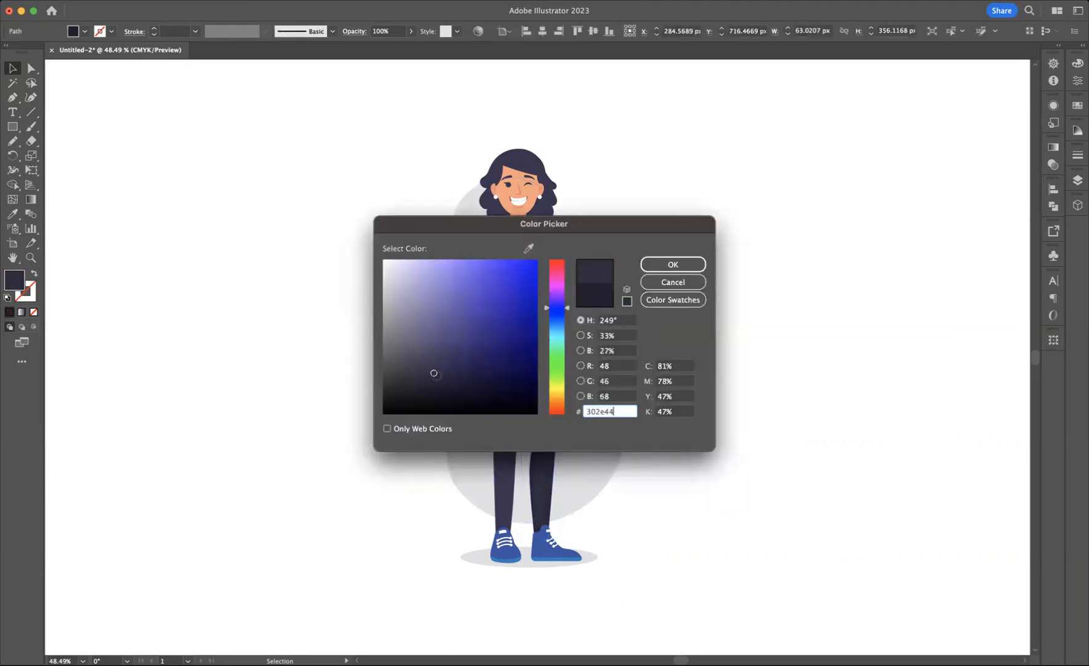
{"action": "left_click", "coordinate": [672, 267]}
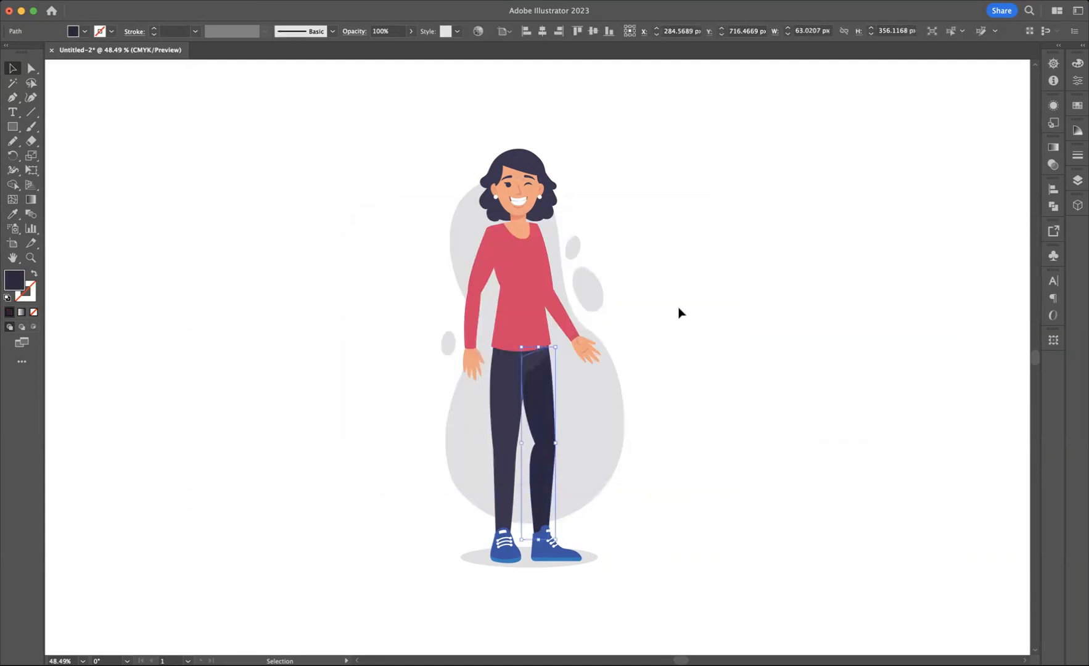
{"action": "left_click", "coordinate": [641, 273]}
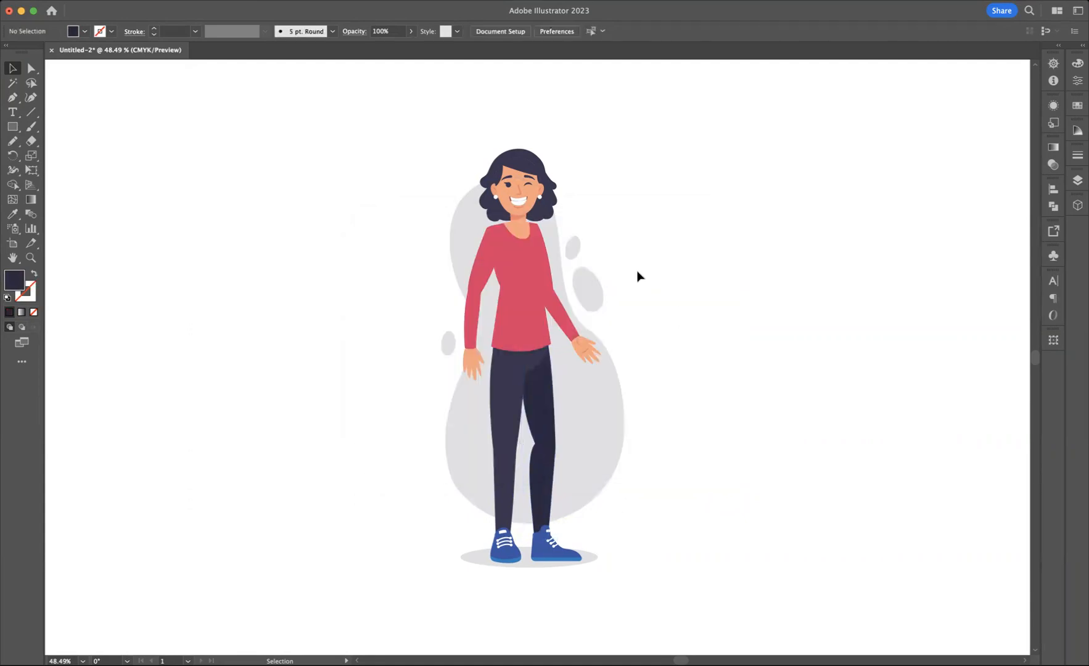
Step: Recolor the sweater sleeve on the winking side with a darker, more muted shade of its red
{"action": "left_click", "coordinate": [559, 307]}
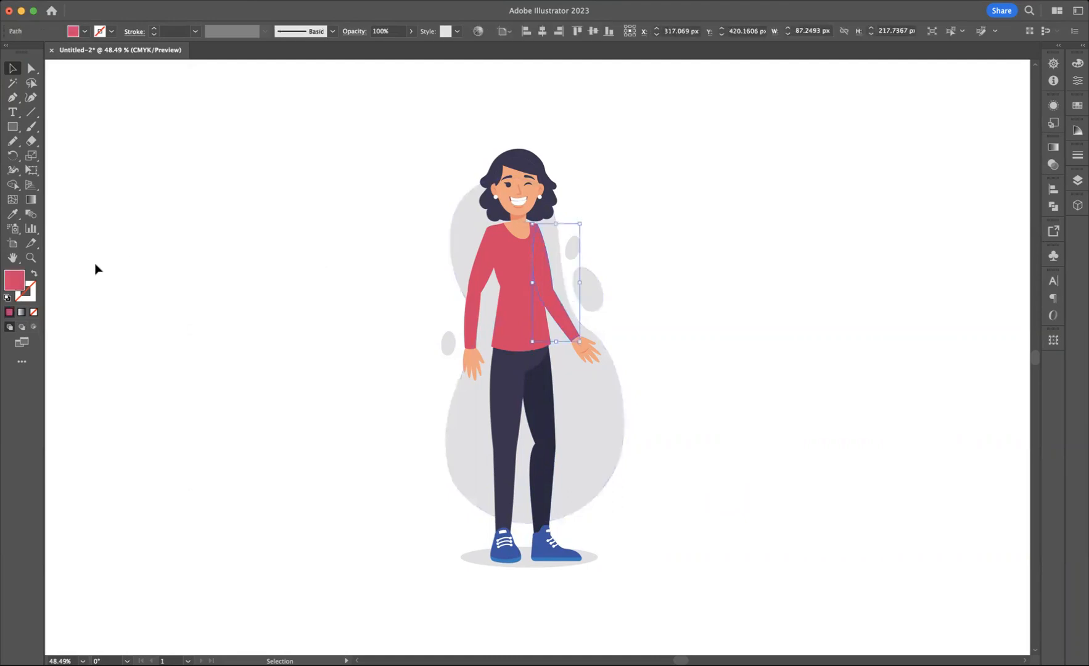
{"action": "double_click", "coordinate": [14, 281]}
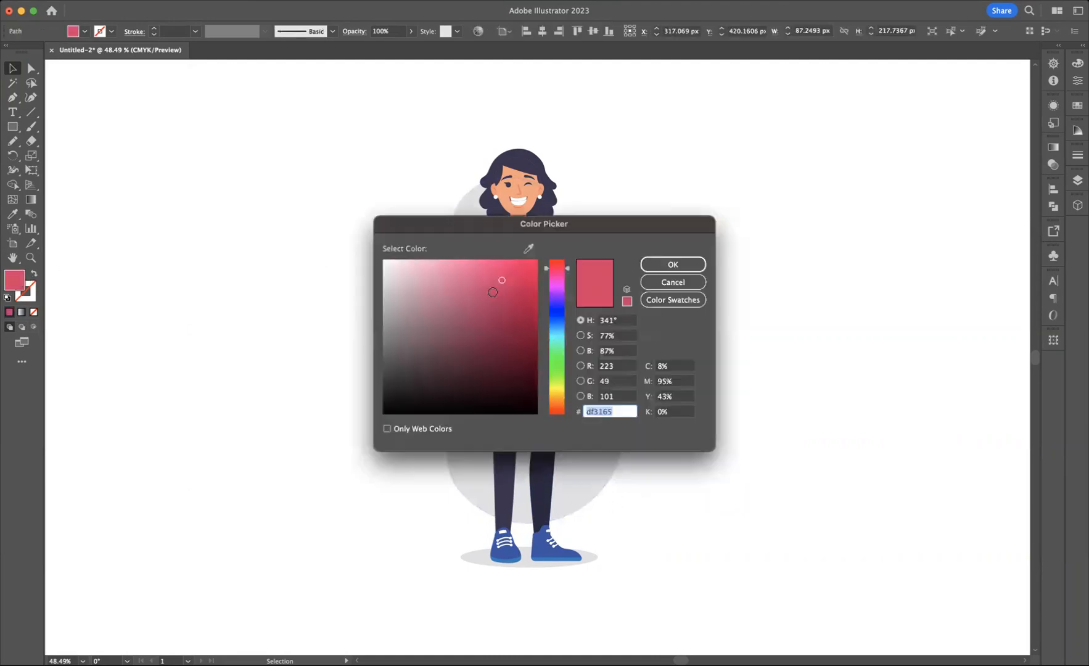
{"action": "left_click", "coordinate": [506, 292]}
{"action": "left_click_drag", "start_coordinate": [504, 297], "coordinate": [500, 303]}
{"action": "left_click", "coordinate": [673, 266]}
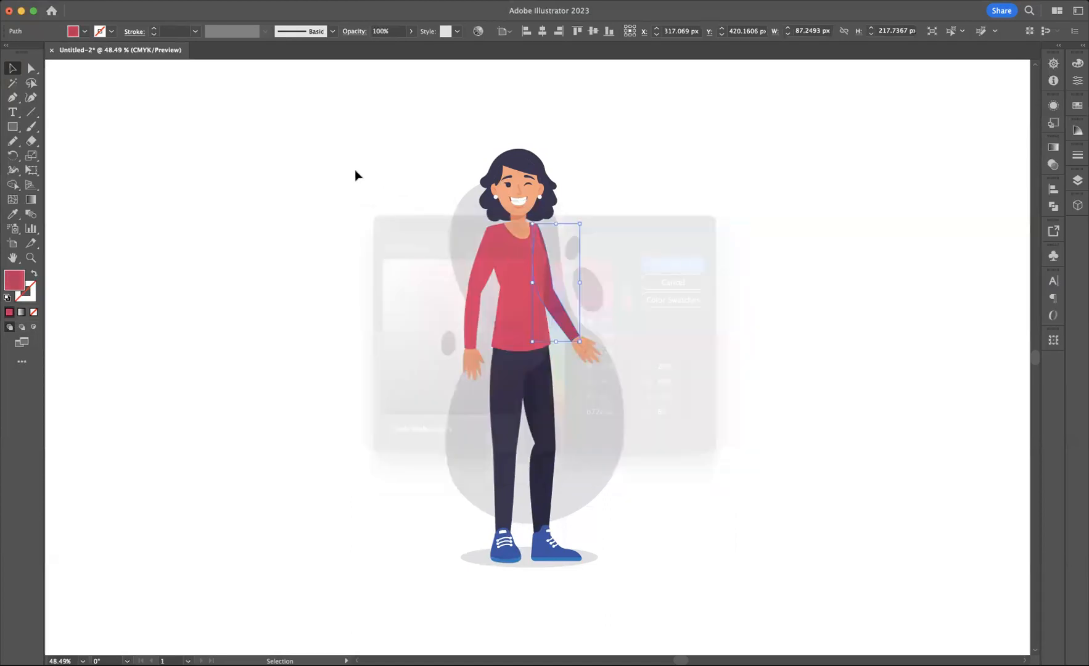
{"action": "left_click", "coordinate": [768, 319]}
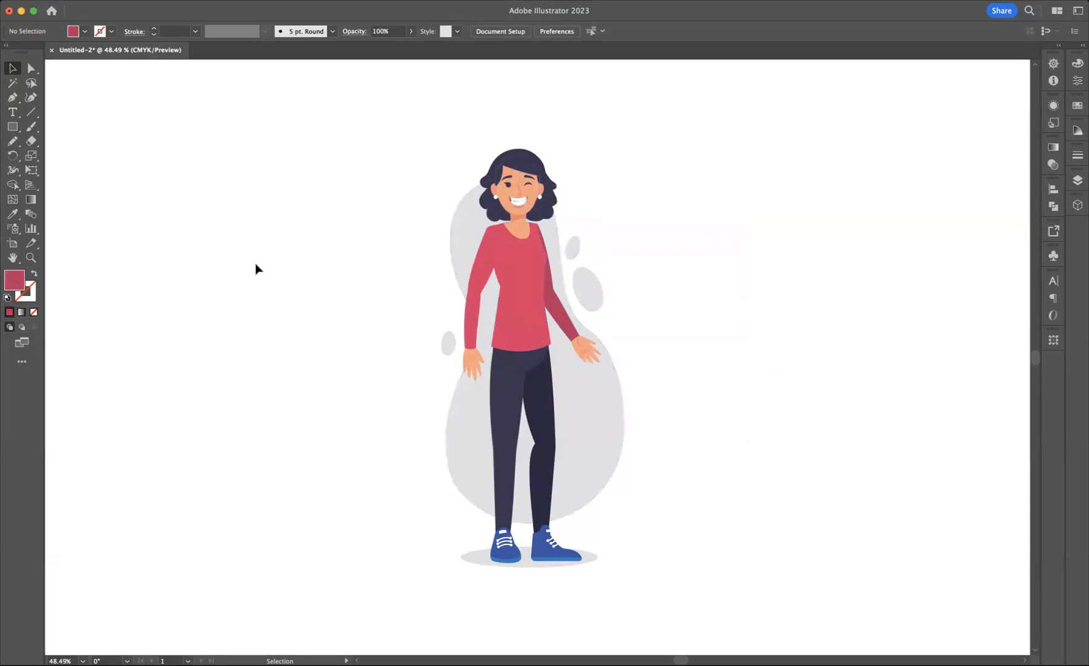
Step: Delete the lower-lip line beneath the character's smile
{"action": "left_click", "coordinate": [32, 258]}
{"action": "left_click", "coordinate": [523, 205]}
{"action": "left_click", "coordinate": [532, 358]}
{"action": "left_click", "coordinate": [534, 352]}
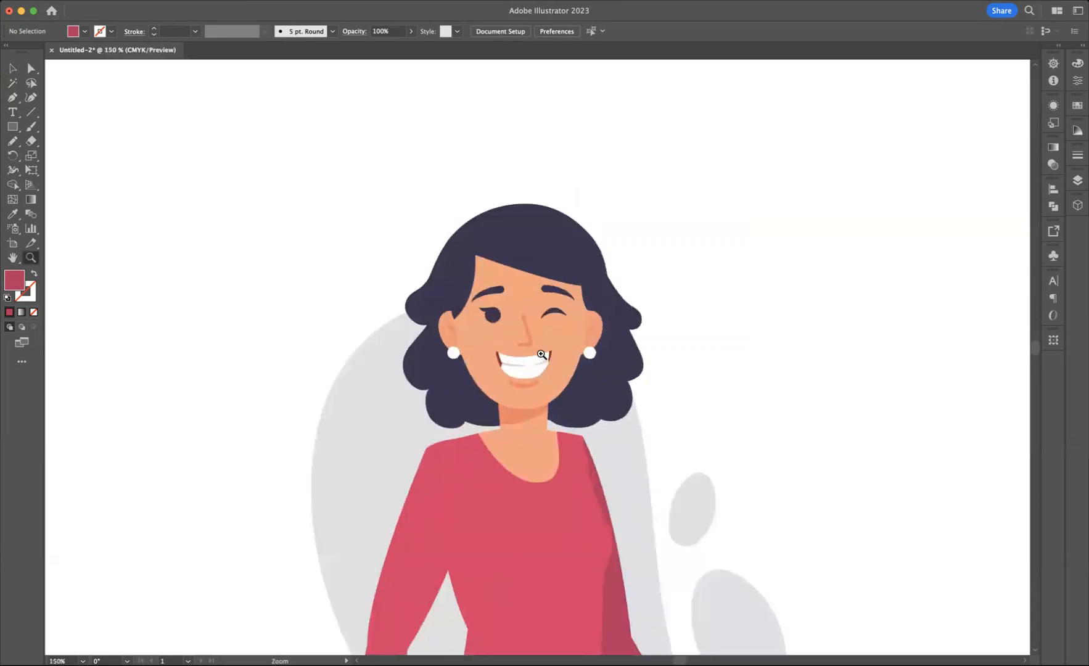
{"action": "left_click", "coordinate": [540, 349]}
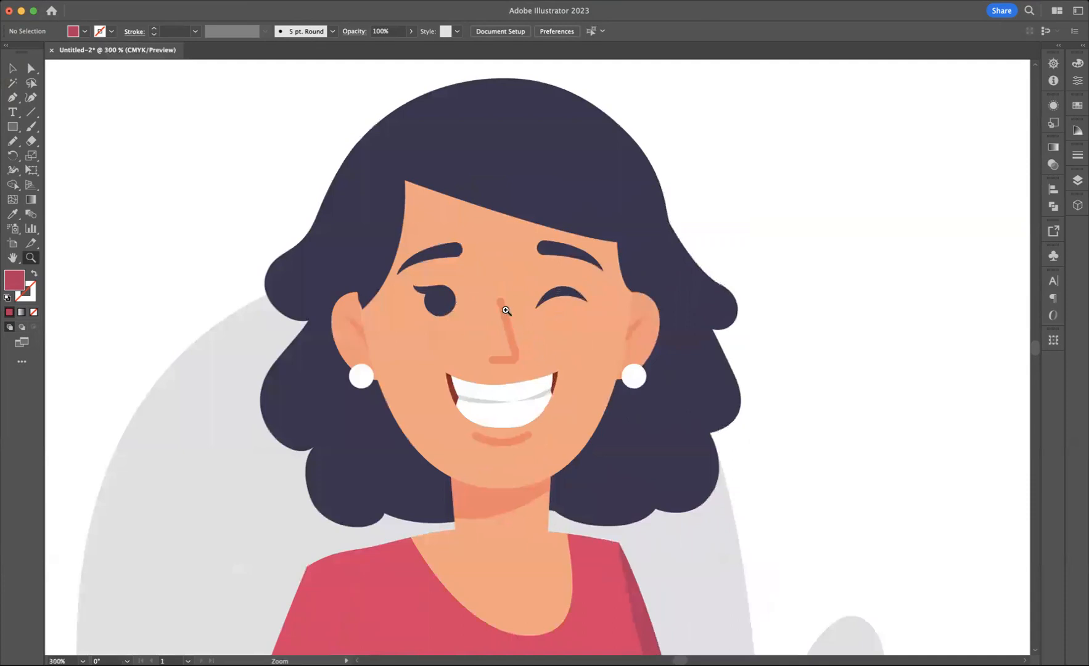
{"action": "left_click", "coordinate": [13, 68]}
{"action": "left_click", "coordinate": [503, 440]}
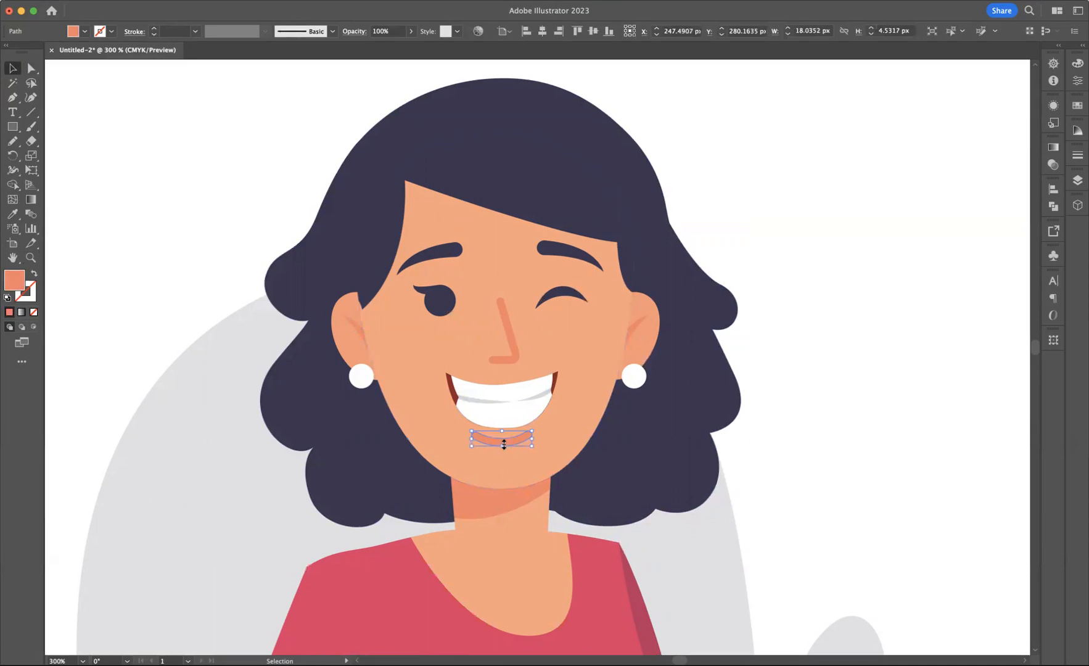
{"action": "key", "text": "Delete"}
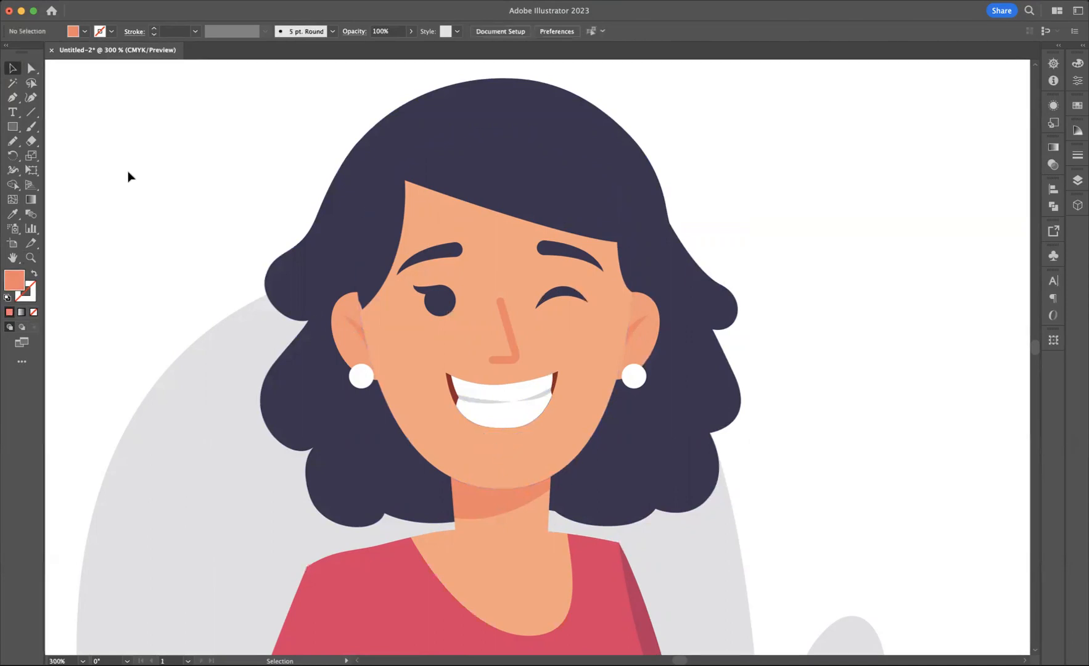
Step: Draw a shallow curve about 22 px wide under the mouth with the Curvature tool, using an orange stroke and no fill
{"action": "left_click", "coordinate": [31, 99]}
{"action": "left_click", "coordinate": [463, 435]}
{"action": "left_click", "coordinate": [502, 444]}
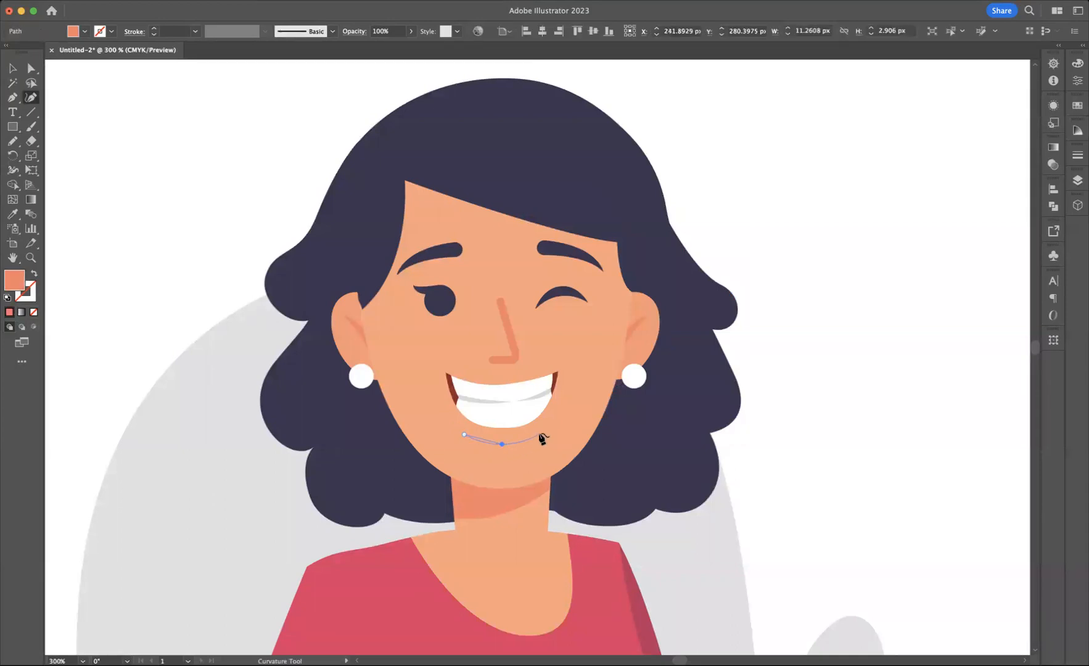
{"action": "left_click", "coordinate": [539, 434]}
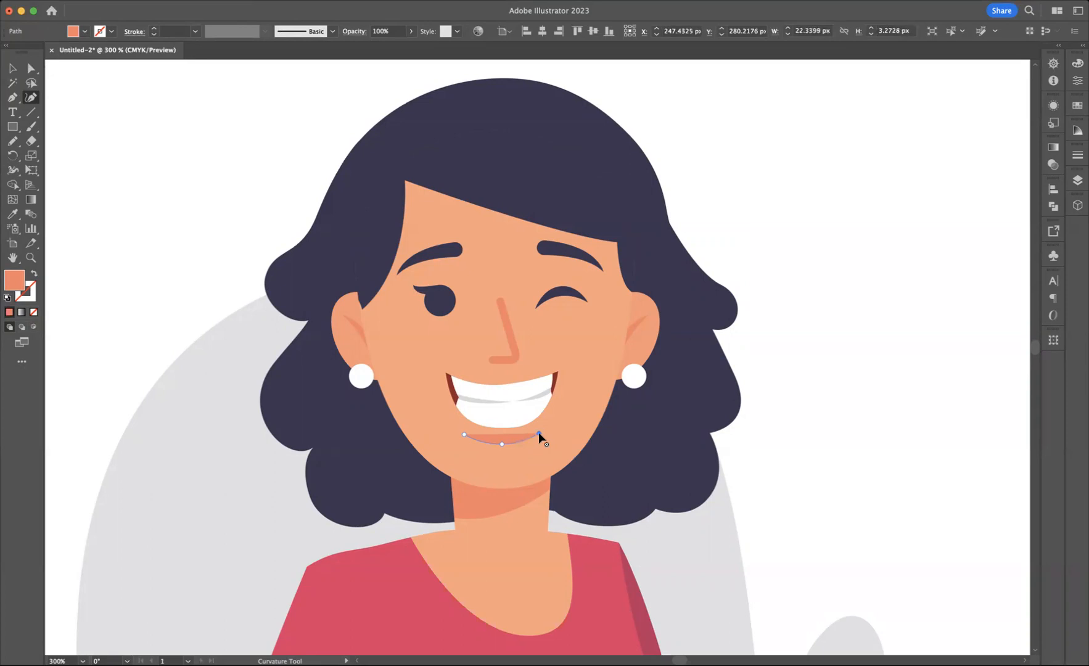
{"action": "left_click", "coordinate": [36, 274]}
Step: Give the lip curve a 2 pt stroke with the tapered, lens-shaped width profile
{"action": "left_click", "coordinate": [12, 67]}
{"action": "left_click", "coordinate": [153, 28]}
{"action": "left_click", "coordinate": [153, 28]}
{"action": "left_click", "coordinate": [153, 35]}
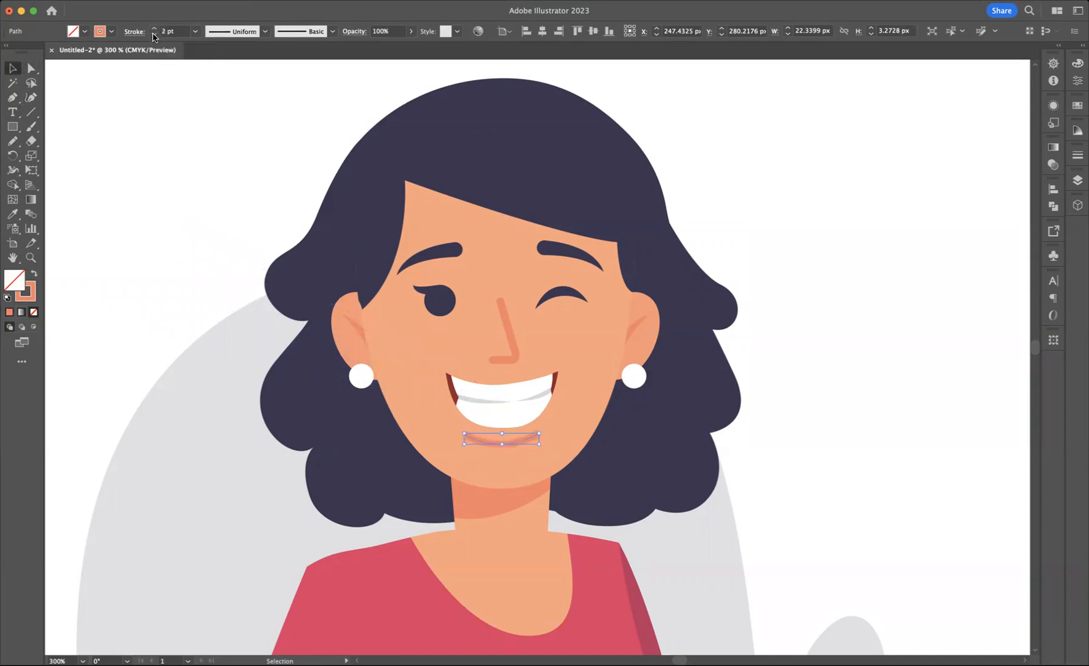
{"action": "left_click", "coordinate": [264, 31]}
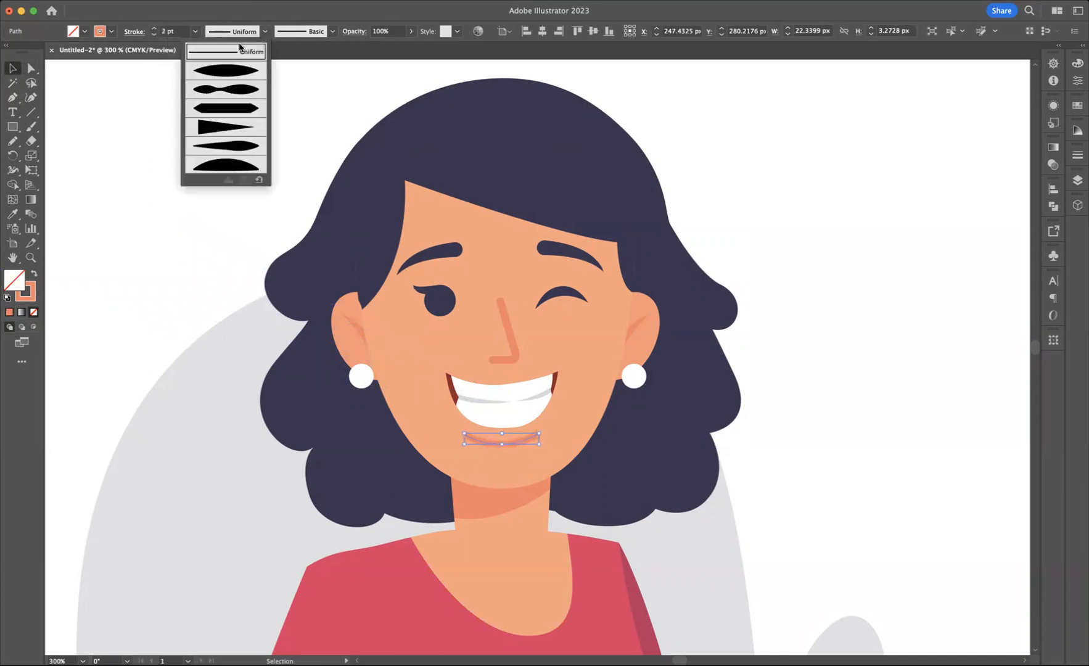
{"action": "left_click", "coordinate": [226, 72]}
{"action": "left_click", "coordinate": [228, 167]}
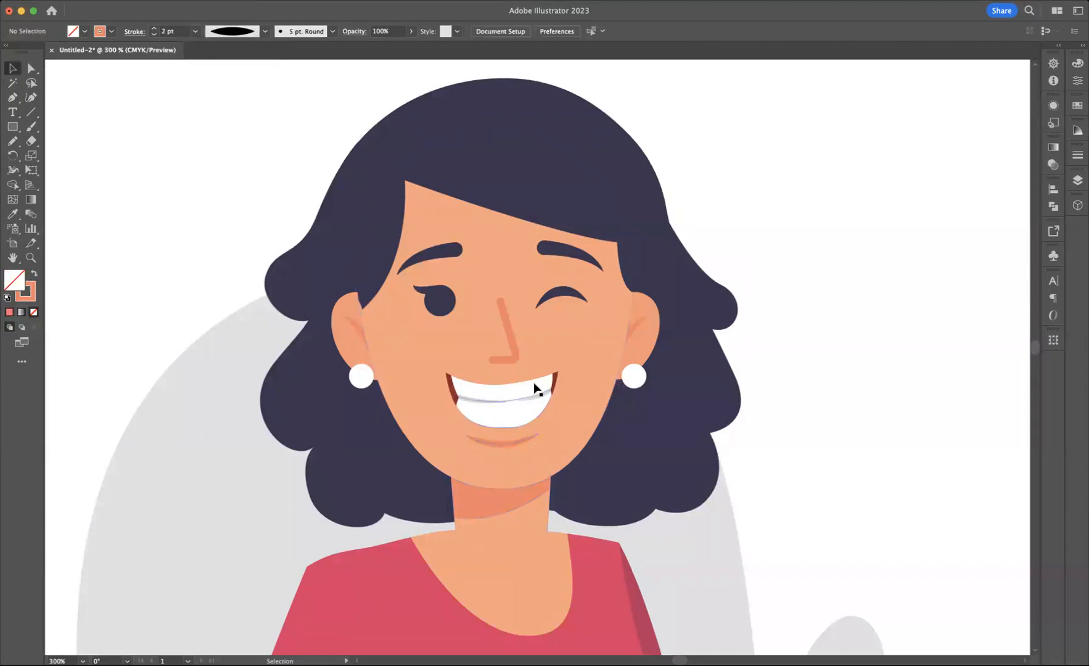
Step: Replace the nose with a three-point angled Pen path about 6.5 by 18 px, with an orange stroke and no fill
{"action": "left_click", "coordinate": [510, 341]}
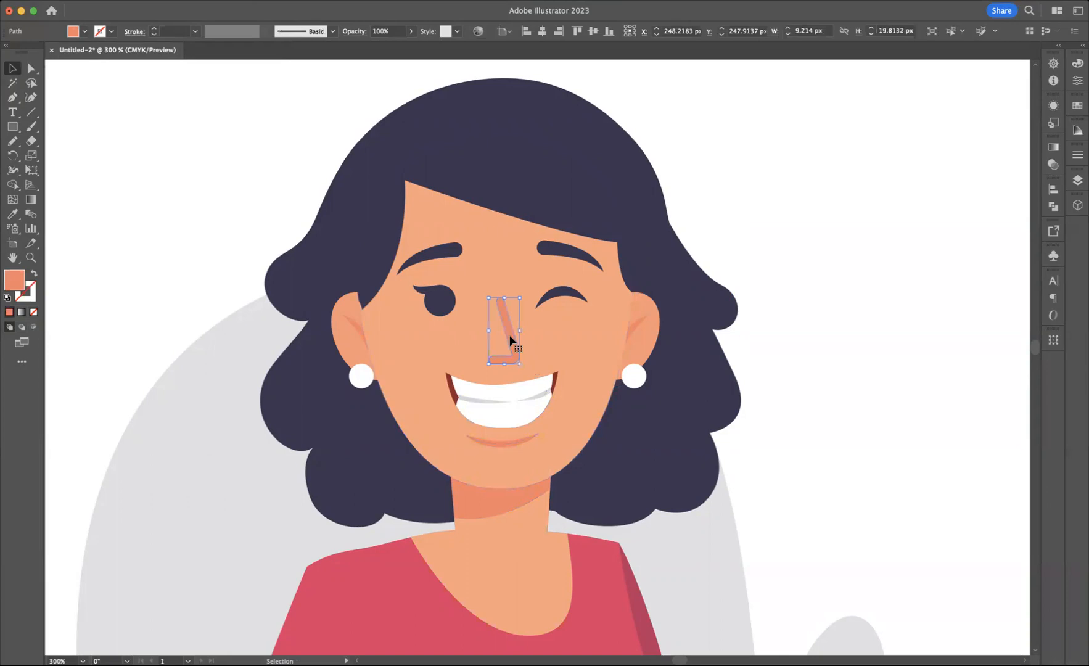
{"action": "key", "text": "Delete"}
{"action": "left_click", "coordinate": [19, 101]}
{"action": "left_click", "coordinate": [499, 296]}
{"action": "left_click_drag", "start_coordinate": [520, 356], "coordinate": [499, 357]}
{"action": "left_click", "coordinate": [499, 355]}
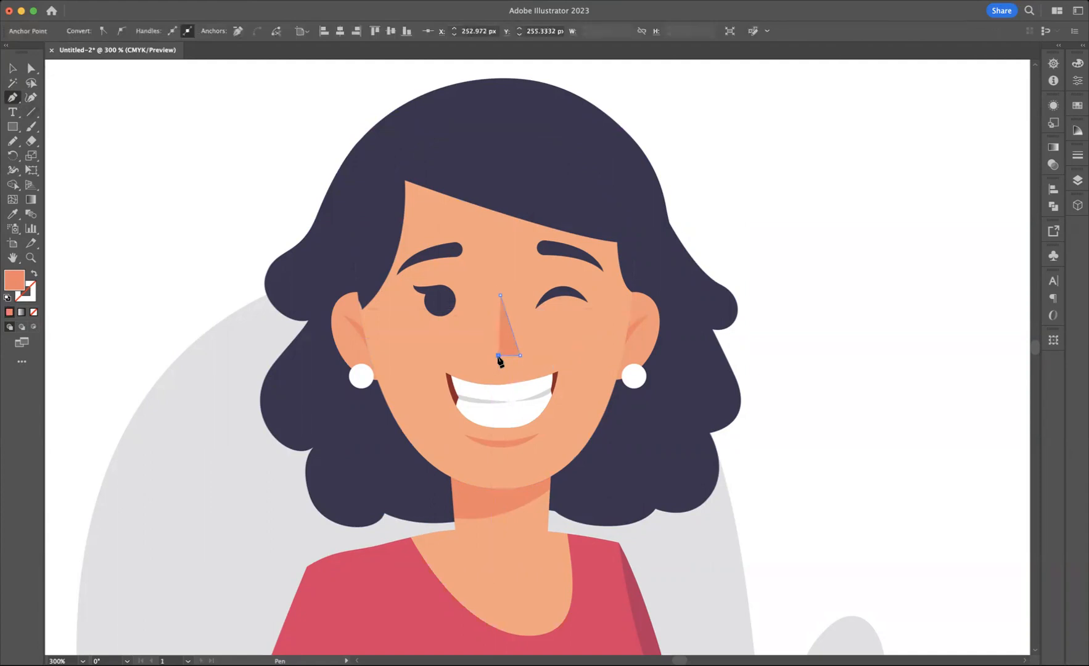
{"action": "left_click", "coordinate": [34, 273]}
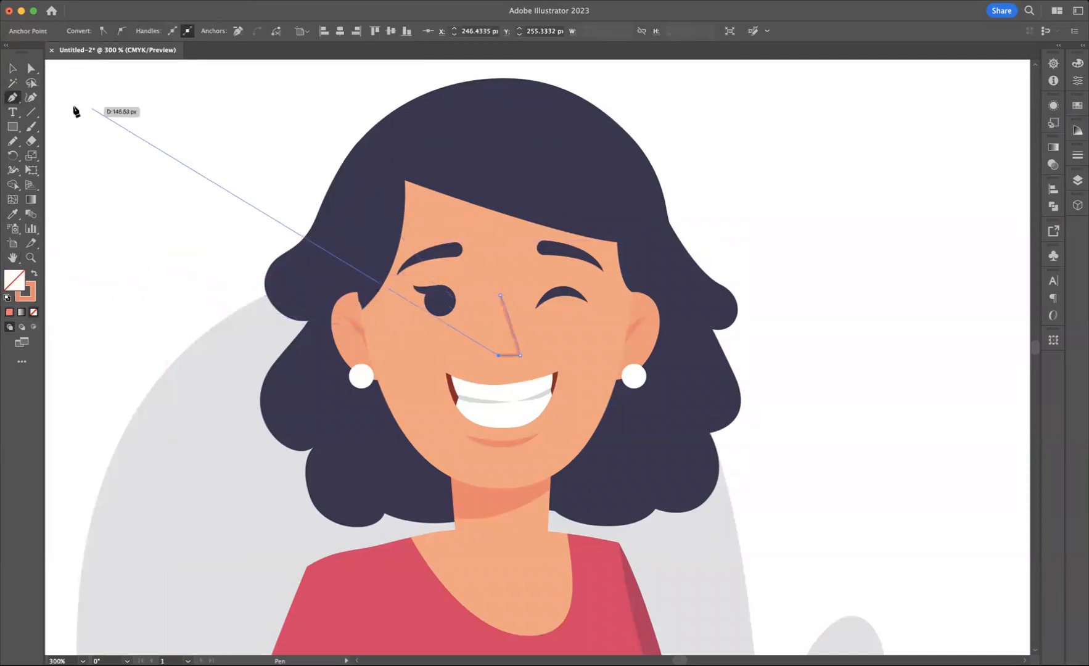
Step: Give the nose path a 2 pt stroke with the tapered, lens-shaped width profile
{"action": "left_click", "coordinate": [12, 67]}
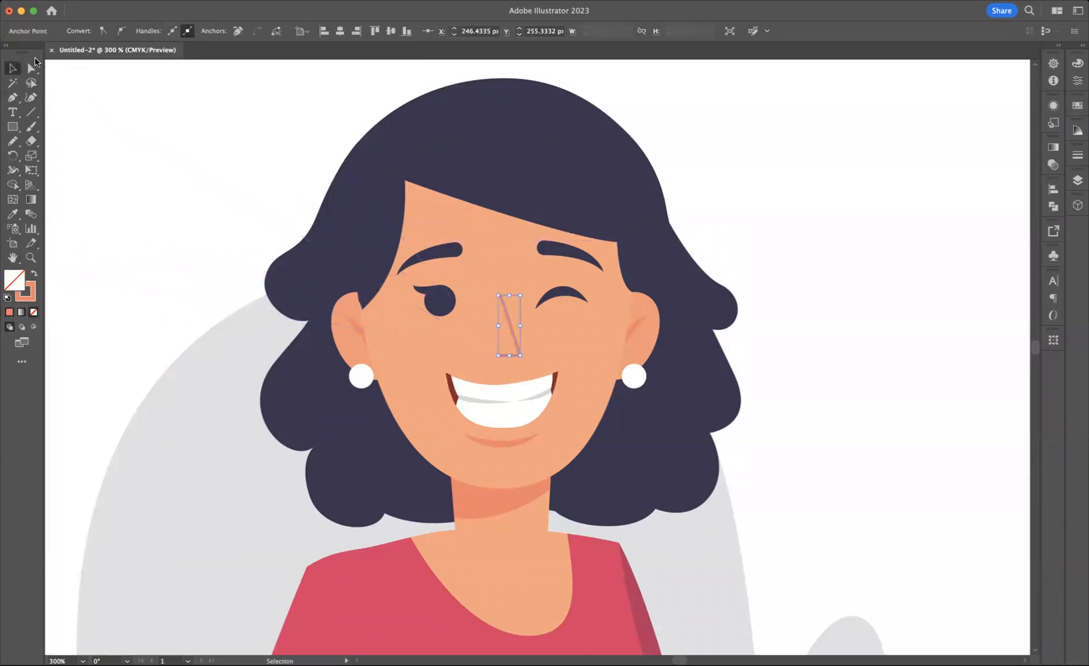
{"action": "left_click", "coordinate": [509, 324]}
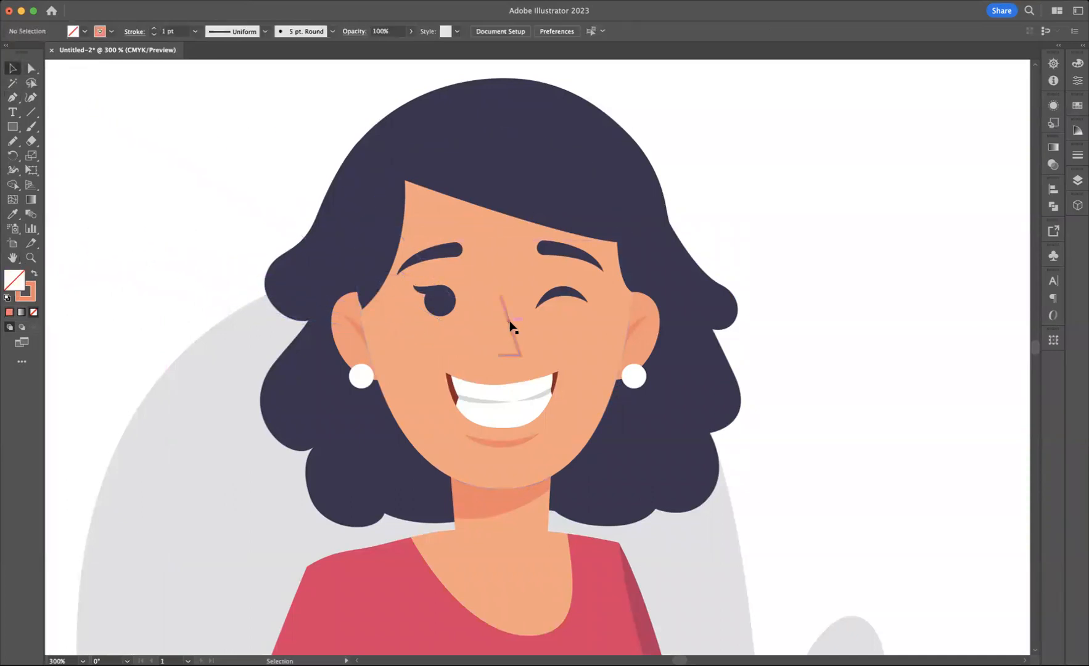
{"action": "left_click", "coordinate": [154, 29]}
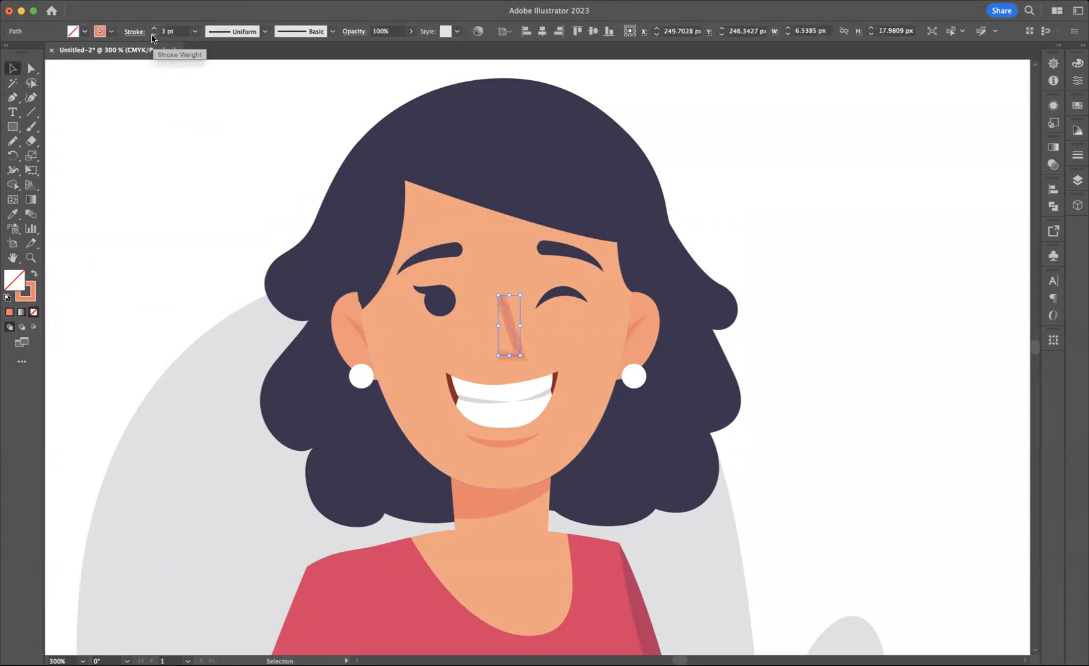
{"action": "left_click", "coordinate": [265, 31]}
{"action": "left_click", "coordinate": [236, 72]}
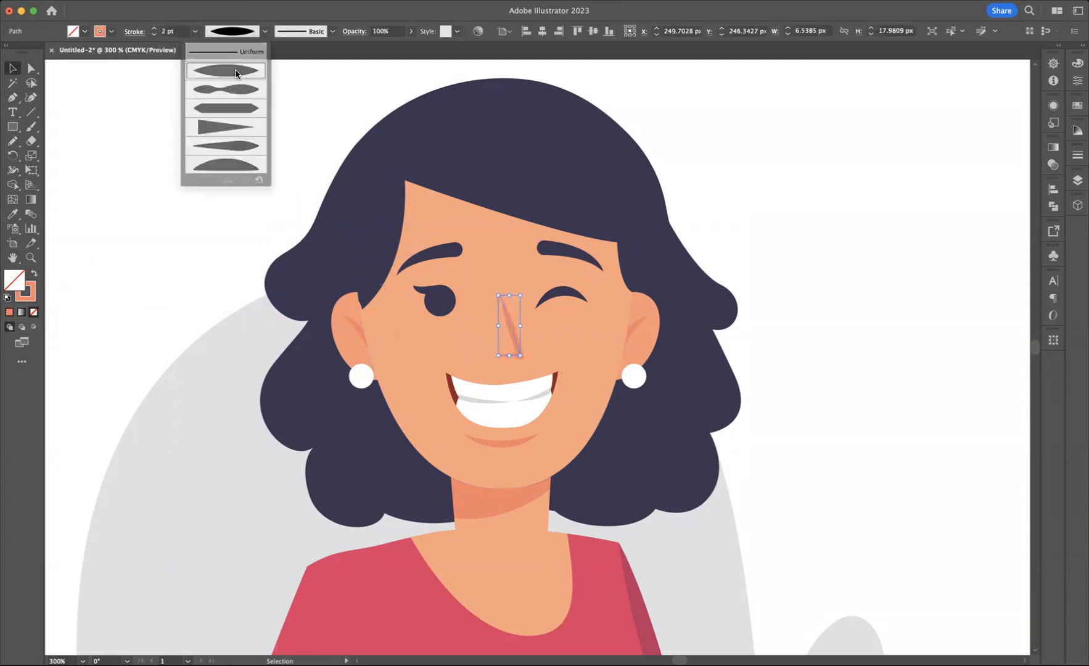
{"action": "left_click", "coordinate": [273, 179]}
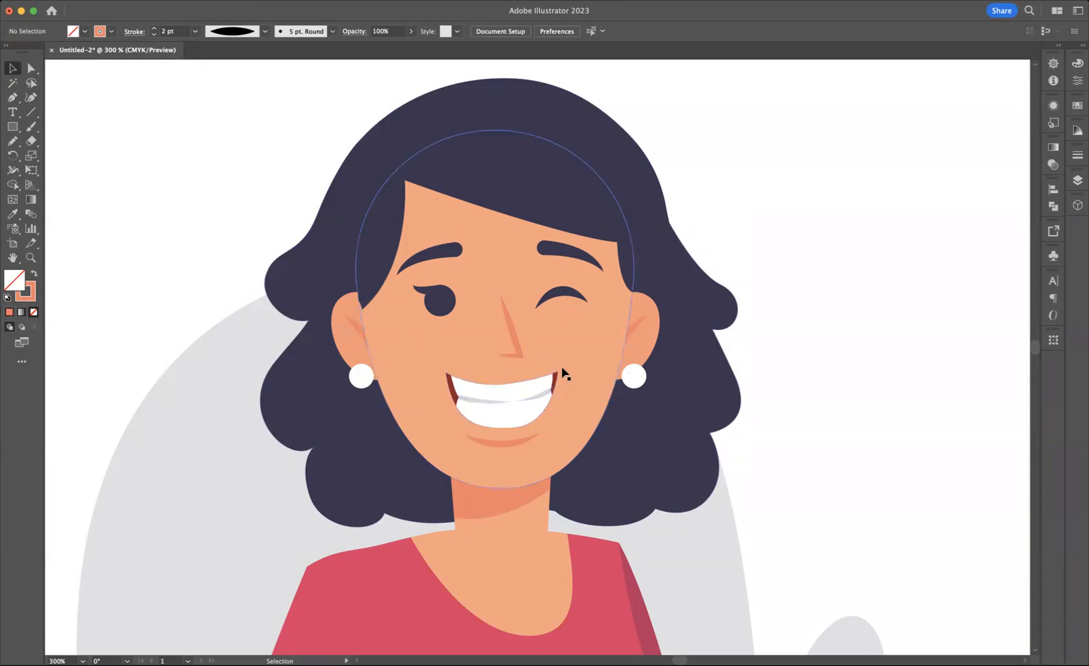
Step: Create a 4-point star with radii of 25 px and 50 px beside the head and rotate it 45° so its points align vertically and horizontally
{"action": "key", "text": "space"}
{"action": "left_click_drag", "start_coordinate": [794, 313], "coordinate": [652, 321]}
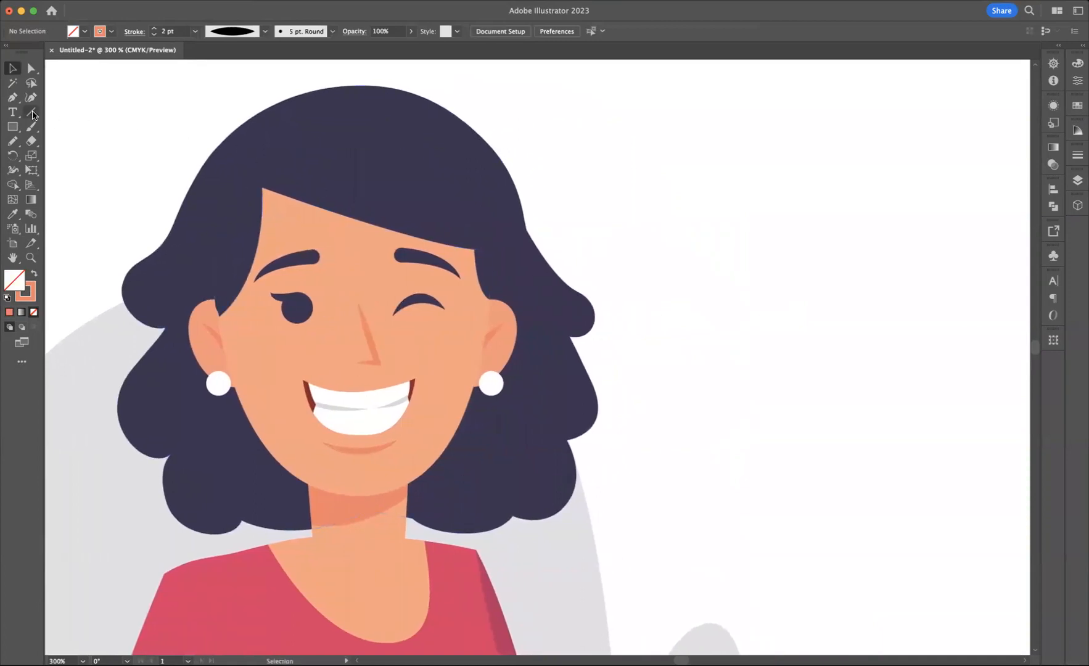
{"action": "left_click", "coordinate": [13, 127]}
{"action": "left_click_drag", "start_coordinate": [15, 129], "coordinate": [68, 184]}
{"action": "left_click", "coordinate": [796, 245]}
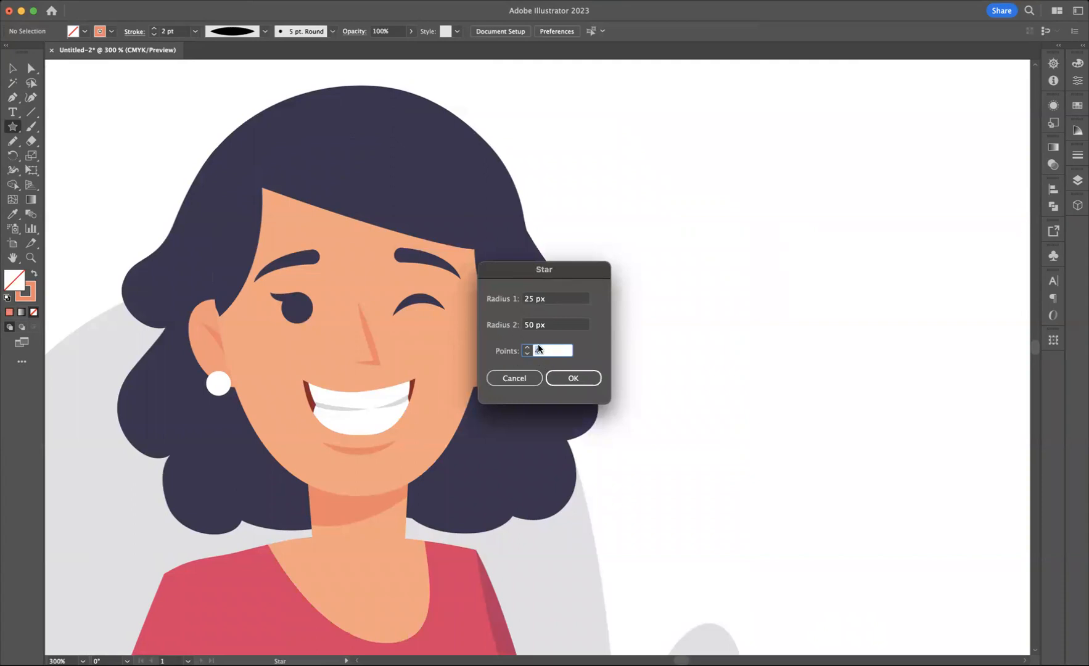
{"action": "left_click", "coordinate": [573, 378]}
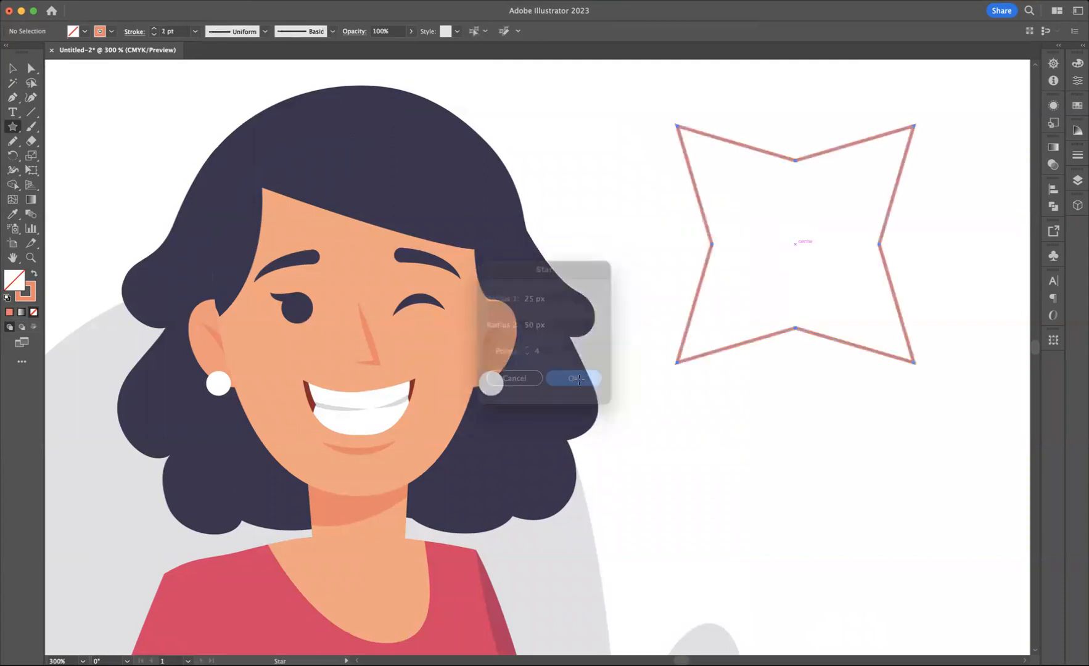
{"action": "left_click", "coordinate": [13, 67]}
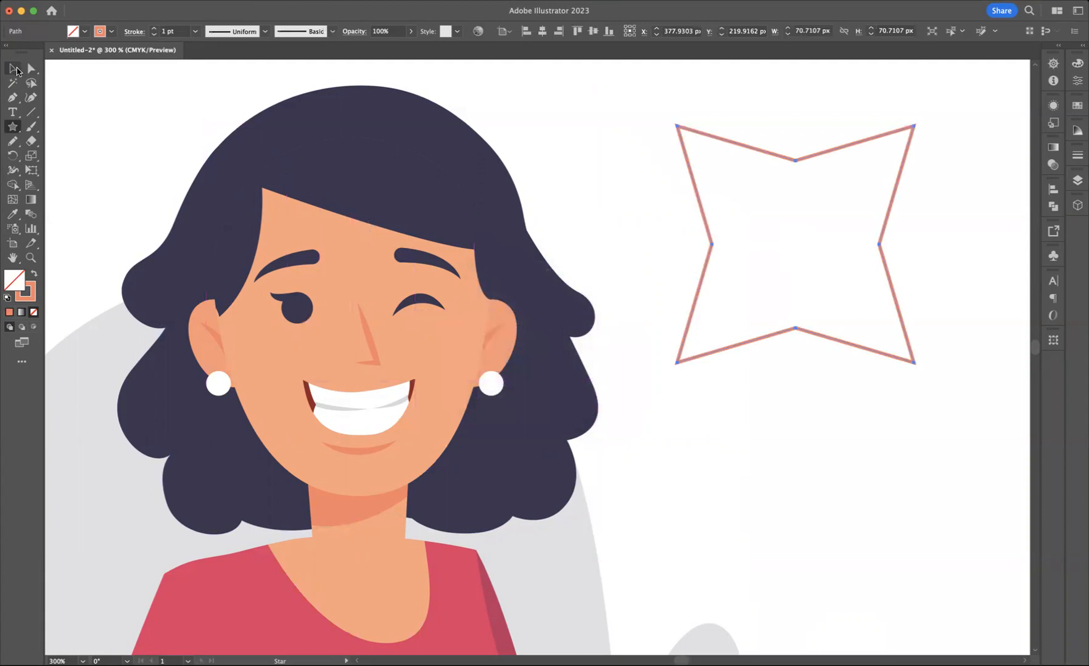
{"action": "left_click_drag", "start_coordinate": [920, 368], "coordinate": [833, 396]}
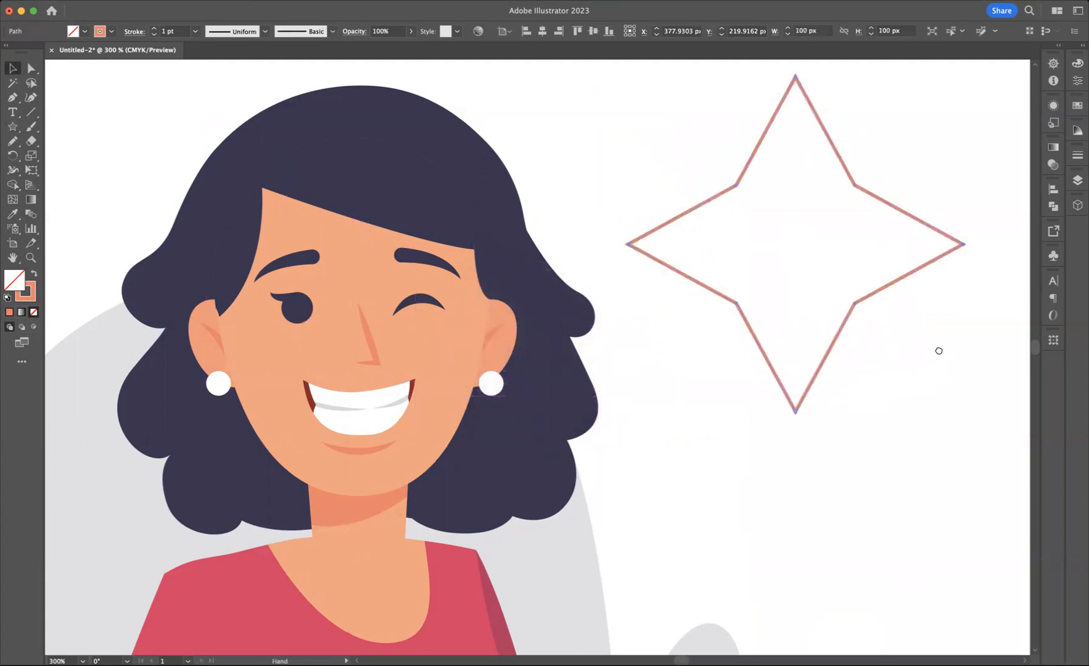
Step: Pull the star's four inner anchor points diagonally toward its center so the arms become slimmer
{"action": "left_click_drag", "start_coordinate": [943, 340], "coordinate": [891, 366]}
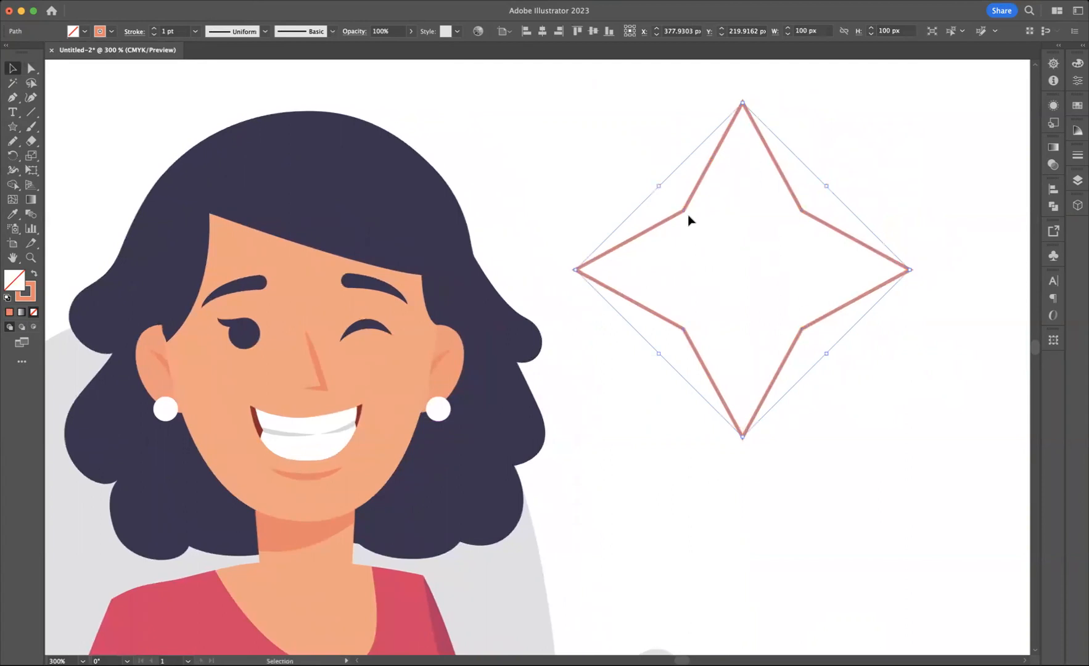
{"action": "left_click", "coordinate": [29, 72]}
{"action": "left_click_drag", "start_coordinate": [641, 179], "coordinate": [715, 248]}
{"action": "left_click_drag", "start_coordinate": [684, 211], "coordinate": [722, 250]}
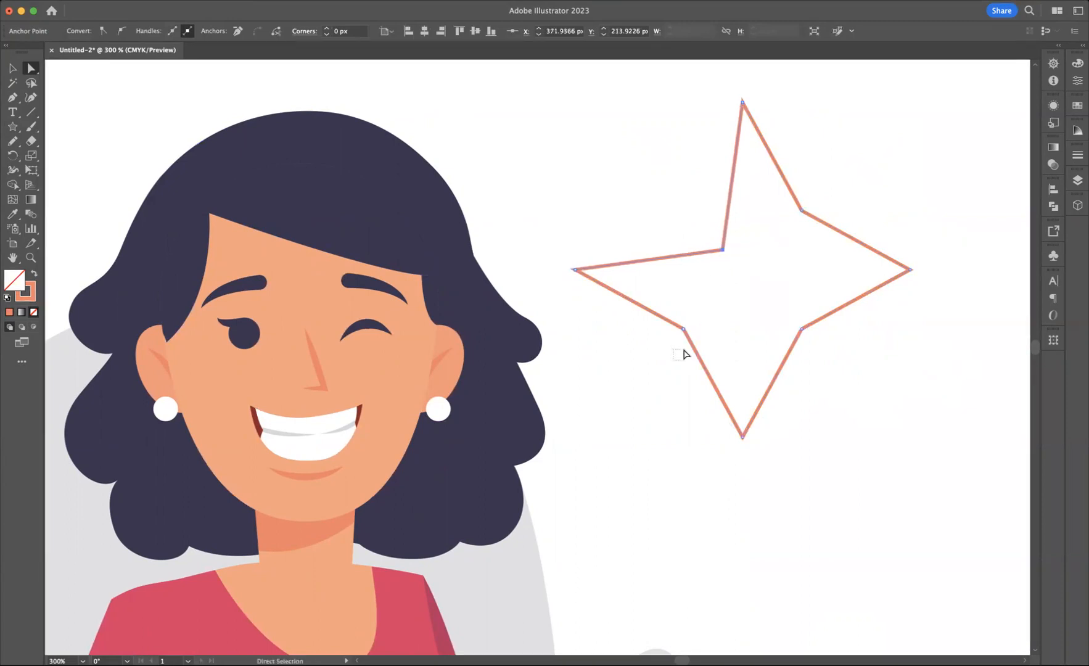
{"action": "left_click", "coordinate": [683, 330]}
{"action": "left_click", "coordinate": [703, 312]}
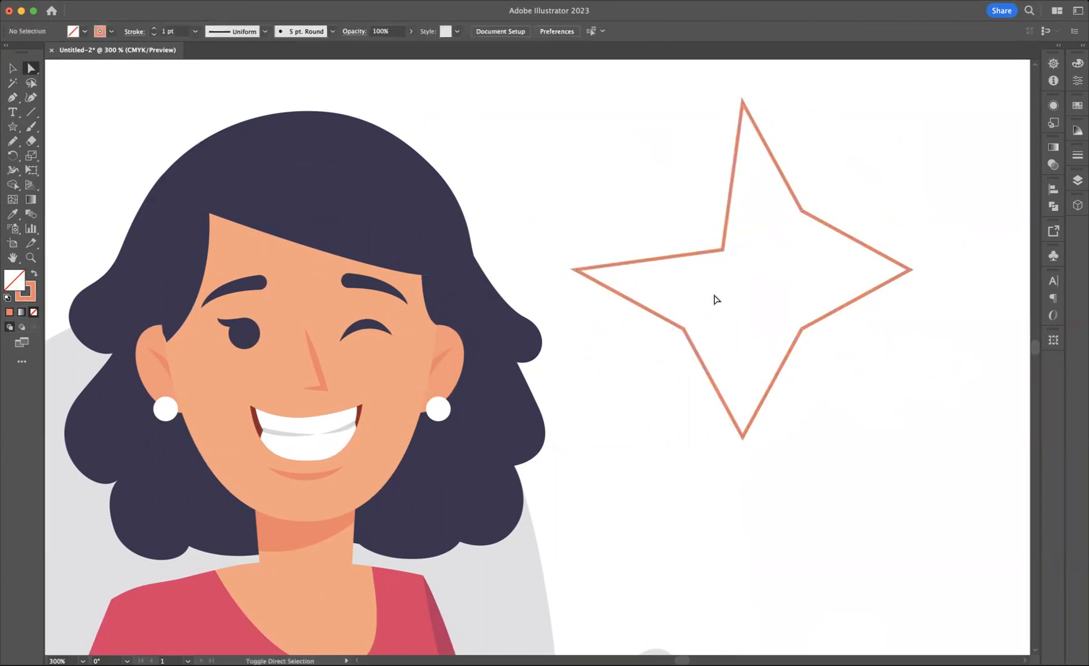
{"action": "left_click", "coordinate": [687, 326]}
{"action": "left_click_drag", "start_coordinate": [687, 327], "coordinate": [723, 285]}
{"action": "left_click_drag", "start_coordinate": [803, 215], "coordinate": [765, 253]}
{"action": "left_click_drag", "start_coordinate": [801, 328], "coordinate": [765, 291]}
Step: Round the star's four inner corners together to a radius of about 57 px, forming smooth concave sides
{"action": "left_click_drag", "start_coordinate": [700, 225], "coordinate": [802, 336]}
{"action": "left_click_drag", "start_coordinate": [713, 244], "coordinate": [505, 81]}
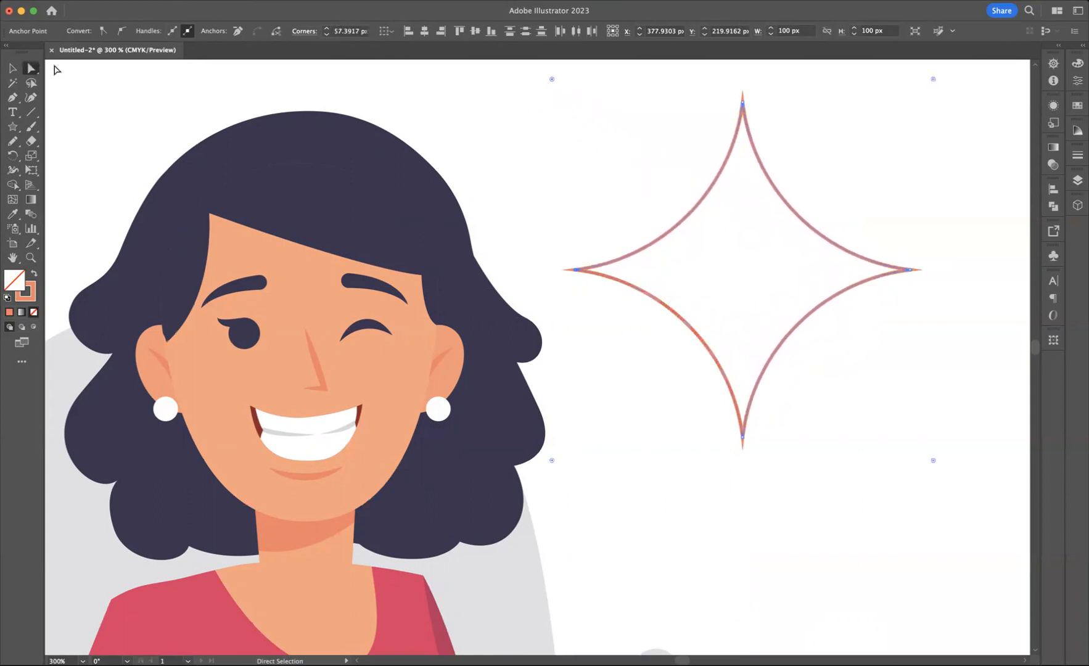
{"action": "left_click", "coordinate": [12, 67]}
{"action": "left_click", "coordinate": [743, 253]}
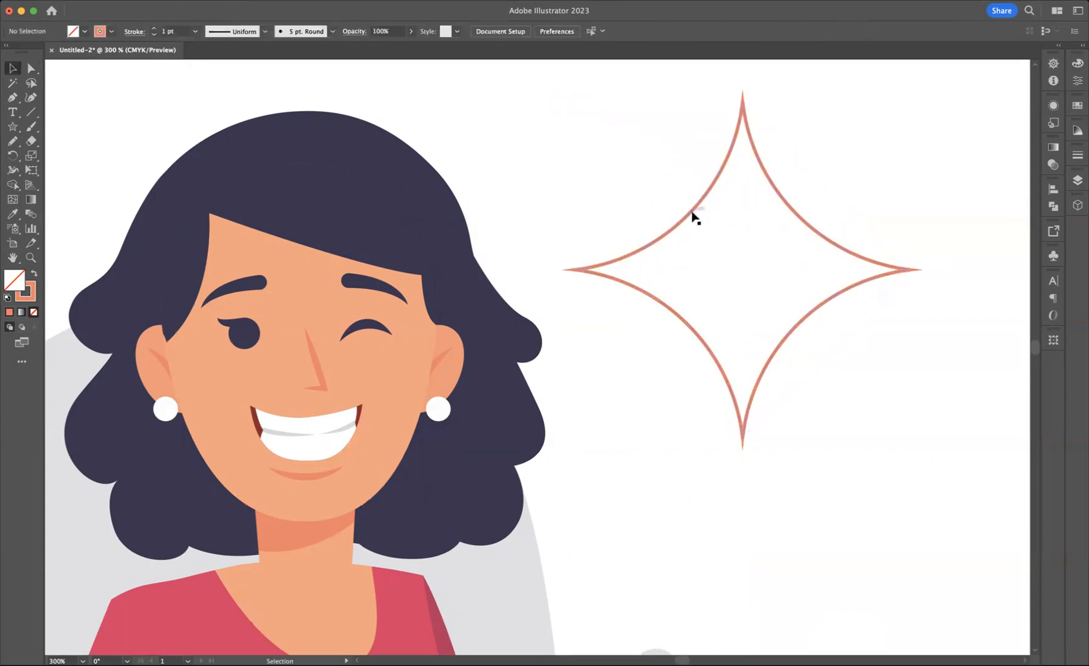
Step: Give the star a white fill and no stroke by sampling the appearance of the white earring
{"action": "left_click", "coordinate": [695, 217]}
{"action": "key", "text": "i"}
{"action": "left_click", "coordinate": [441, 407]}
{"action": "left_click", "coordinate": [13, 67]}
{"action": "left_click", "coordinate": [793, 177]}
{"action": "left_click", "coordinate": [752, 239]}
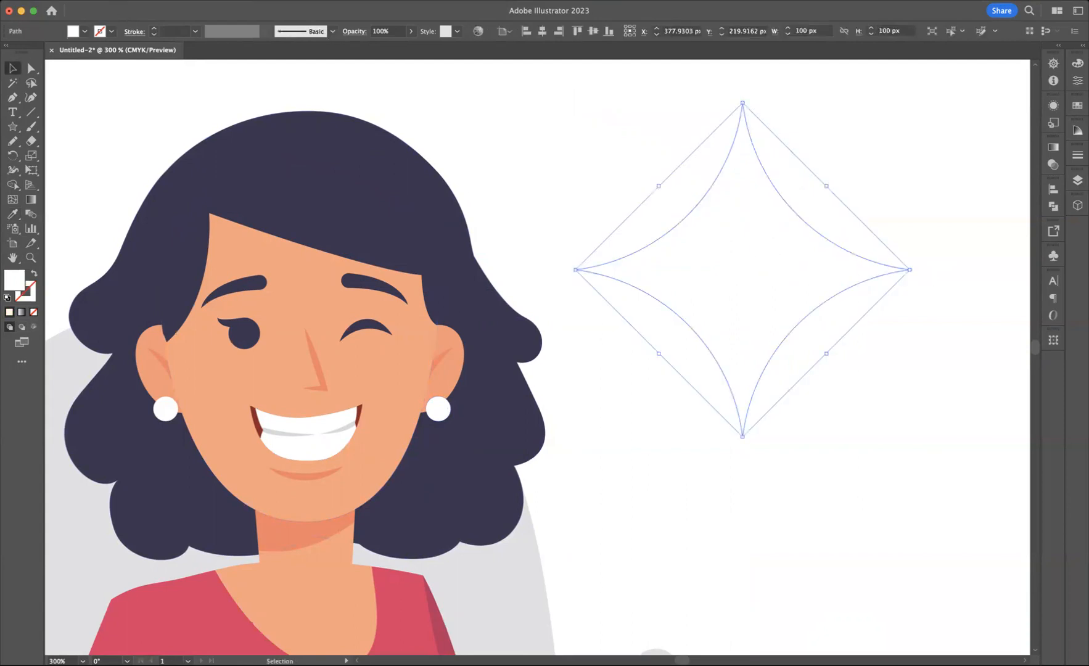
Step: Shrink the white star into a small sparkle and place it at the upper corner of the smile beneath the winking eye
{"action": "left_click", "coordinate": [138, 1]}
{"action": "left_click", "coordinate": [156, 156]}
{"action": "left_click_drag", "start_coordinate": [868, 271], "coordinate": [370, 396]}
{"action": "left_click", "coordinate": [562, 421]}
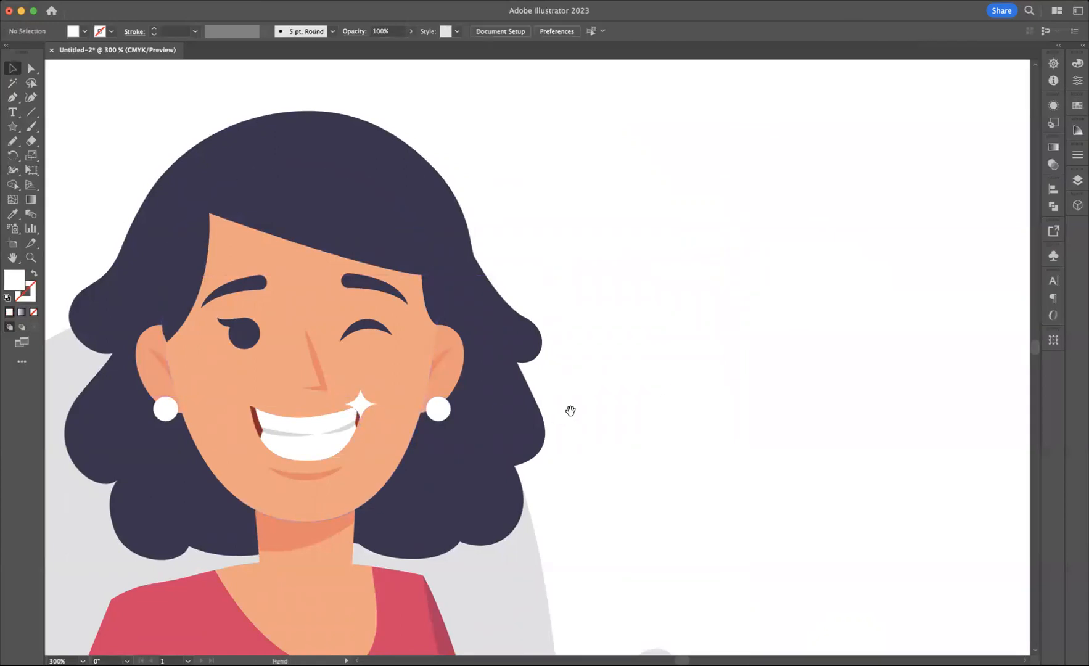
Step: Try to draw a curved fold path with the Curvature tool across the shirt's chest from the edge beside the shaded sleeve
{"action": "scroll", "coordinate": [571, 411], "scroll_direction": "down", "scroll_amount": 5}
{"action": "scroll", "coordinate": [570, 411], "scroll_direction": "left", "scroll_amount": 4}
{"action": "scroll", "coordinate": [811, 213], "scroll_direction": "down", "scroll_amount": 8}
{"action": "scroll", "coordinate": [810, 214], "scroll_direction": "left", "scroll_amount": 1}
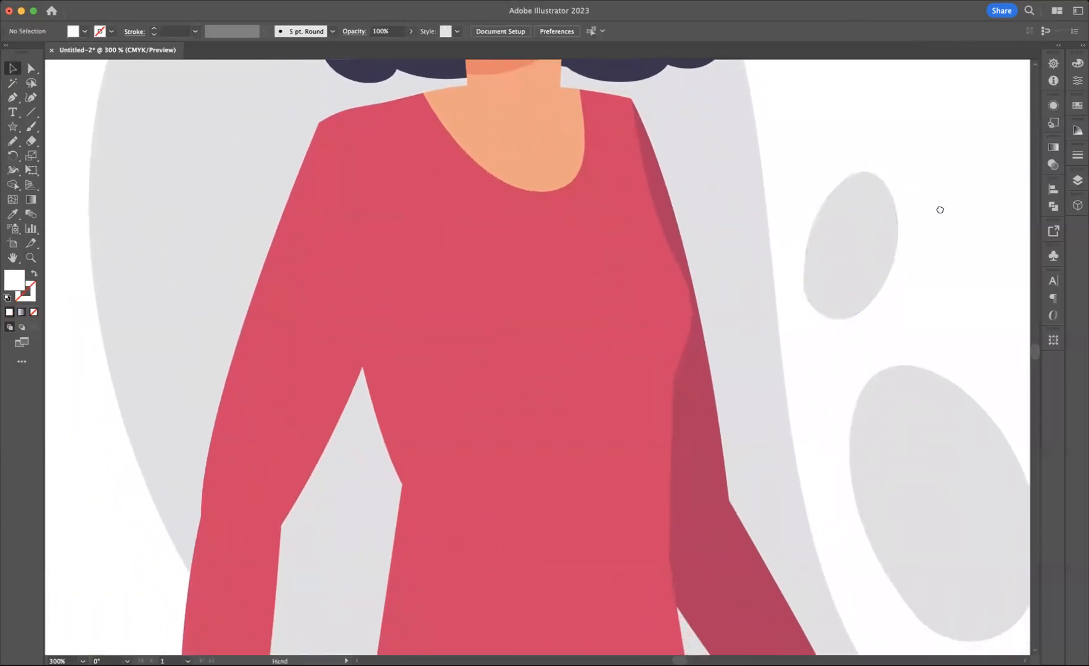
{"action": "left_click_drag", "start_coordinate": [940, 207], "coordinate": [924, 155]}
{"action": "left_click", "coordinate": [31, 97]}
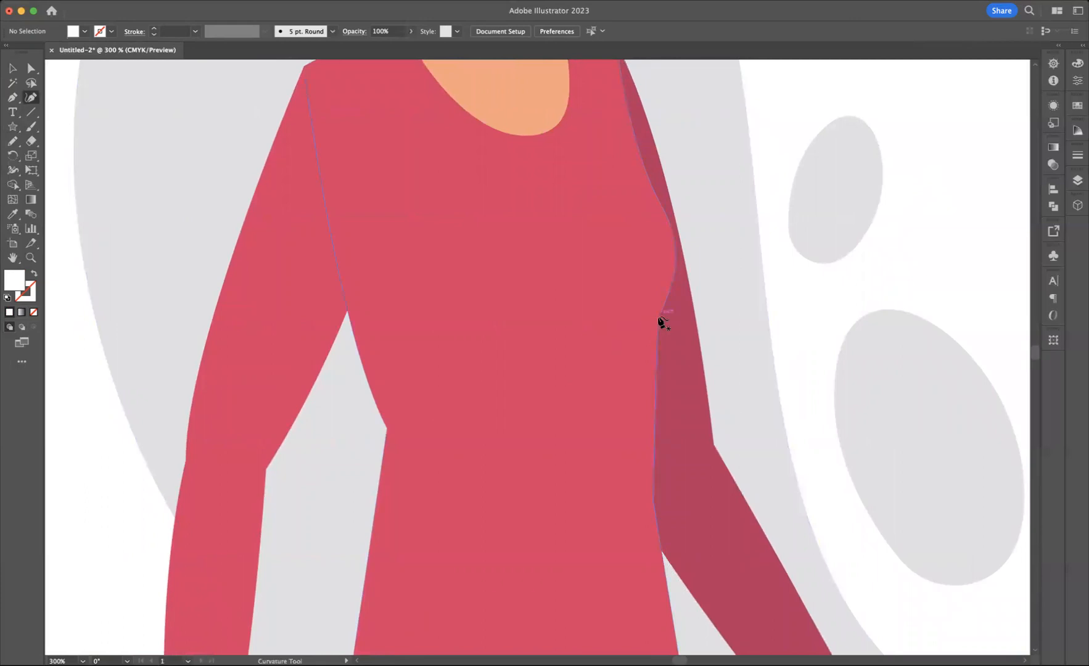
{"action": "left_click", "coordinate": [659, 319]}
{"action": "left_click", "coordinate": [504, 391]}
{"action": "left_click", "coordinate": [598, 368]}
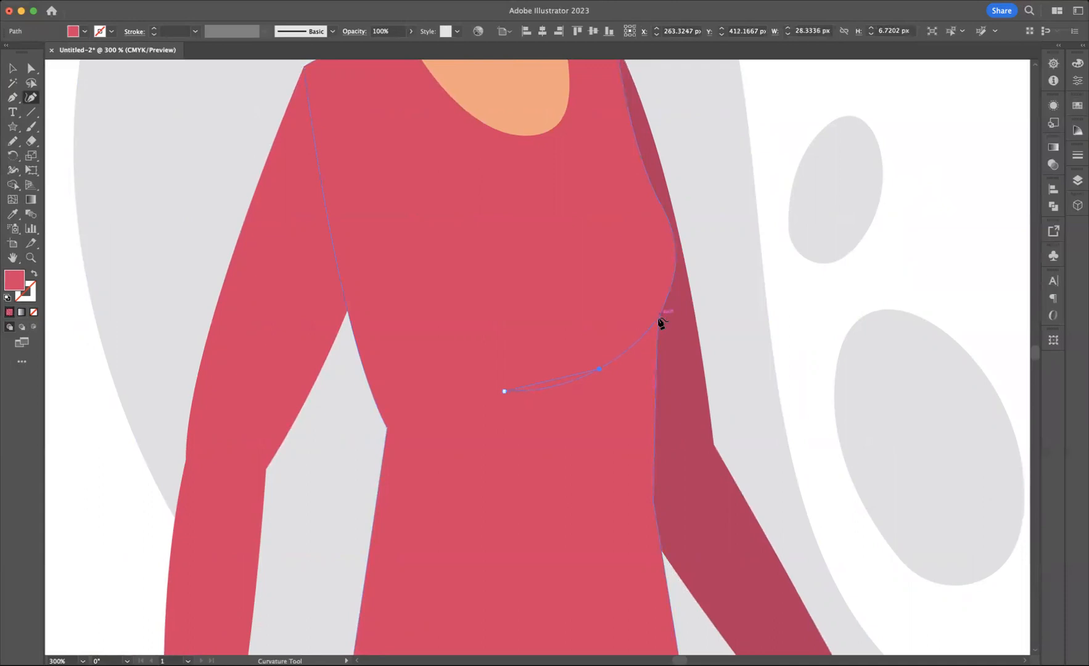
{"action": "left_click", "coordinate": [658, 317]}
Step: Lock the shirt body, the shaded sleeve and the stray fold path so they cannot be picked up while drawing
{"action": "left_click", "coordinate": [13, 69]}
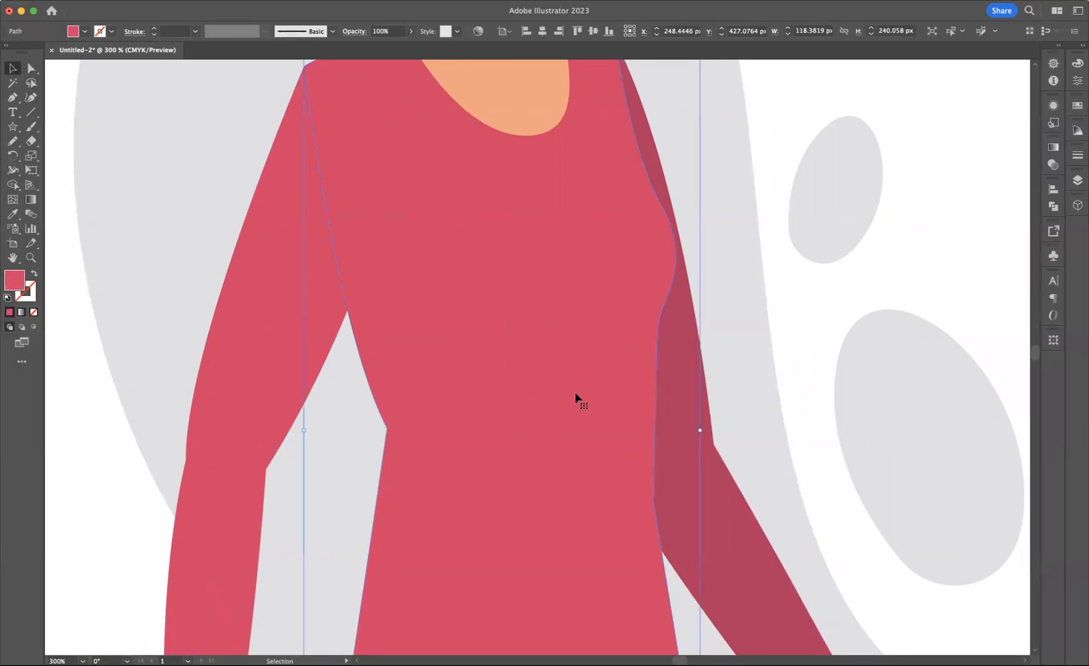
{"action": "key", "text": "super+shift+a"}
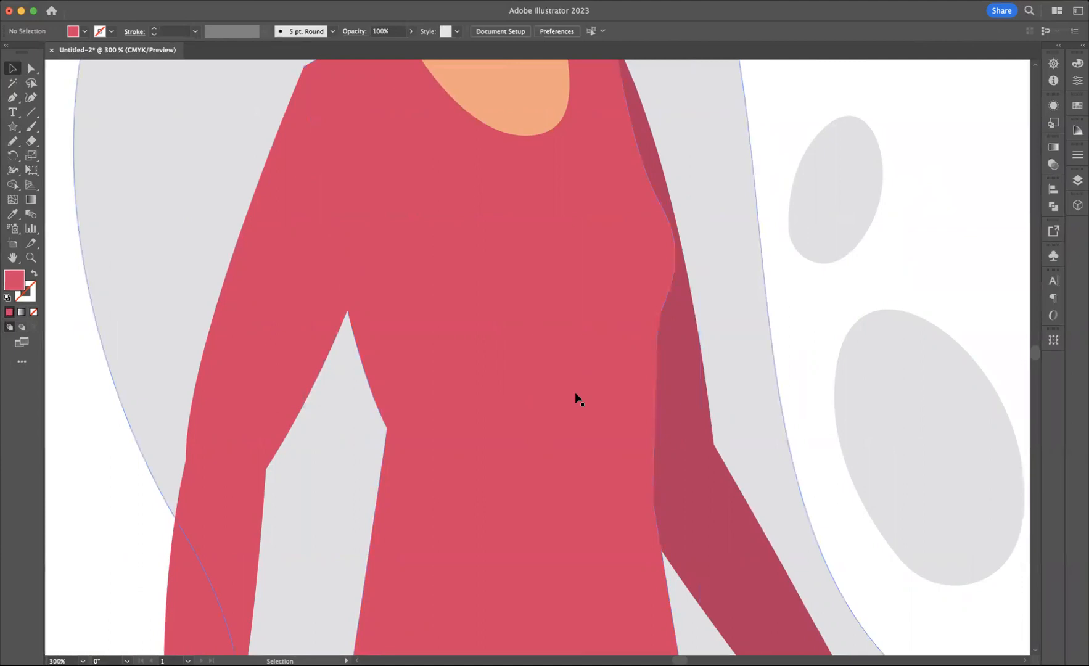
{"action": "left_click", "coordinate": [30, 97]}
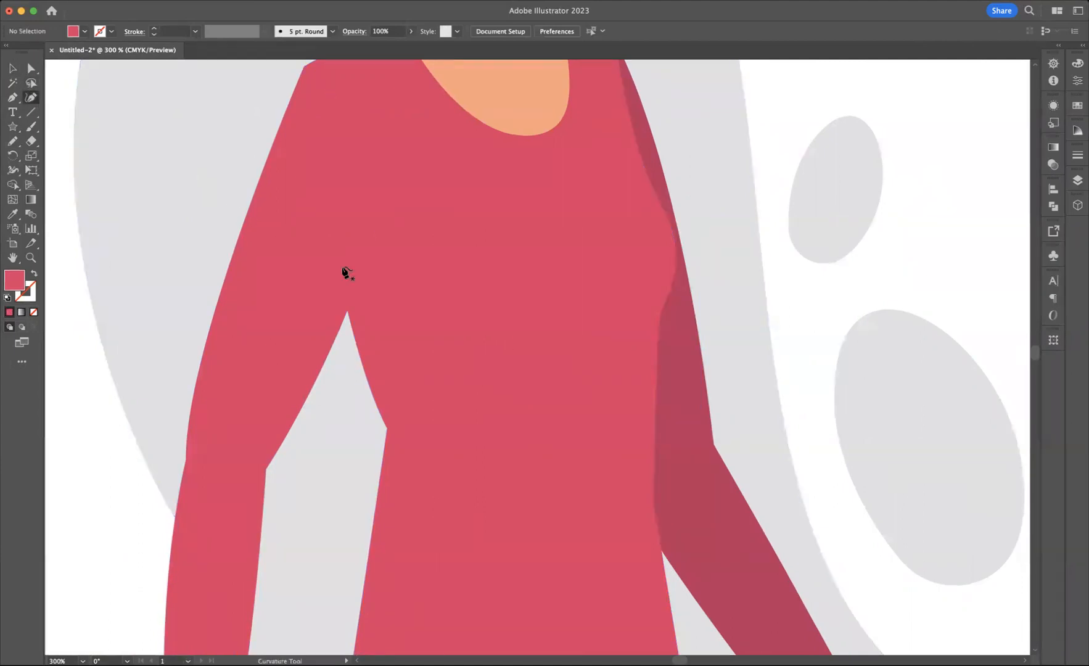
{"action": "left_click", "coordinate": [568, 379]}
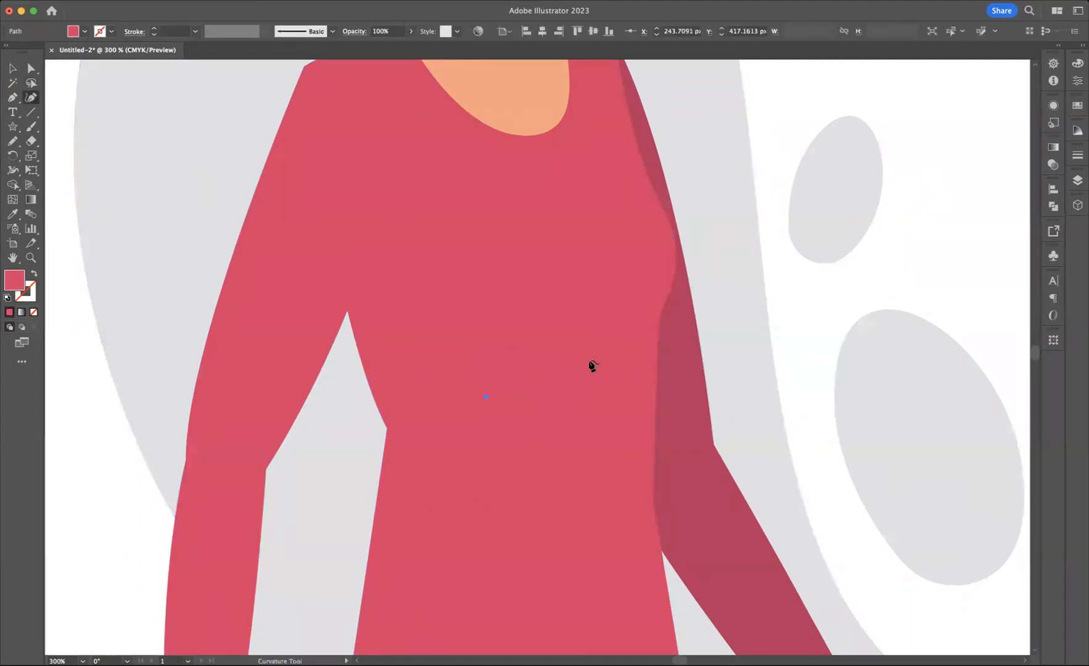
{"action": "left_click", "coordinate": [12, 68]}
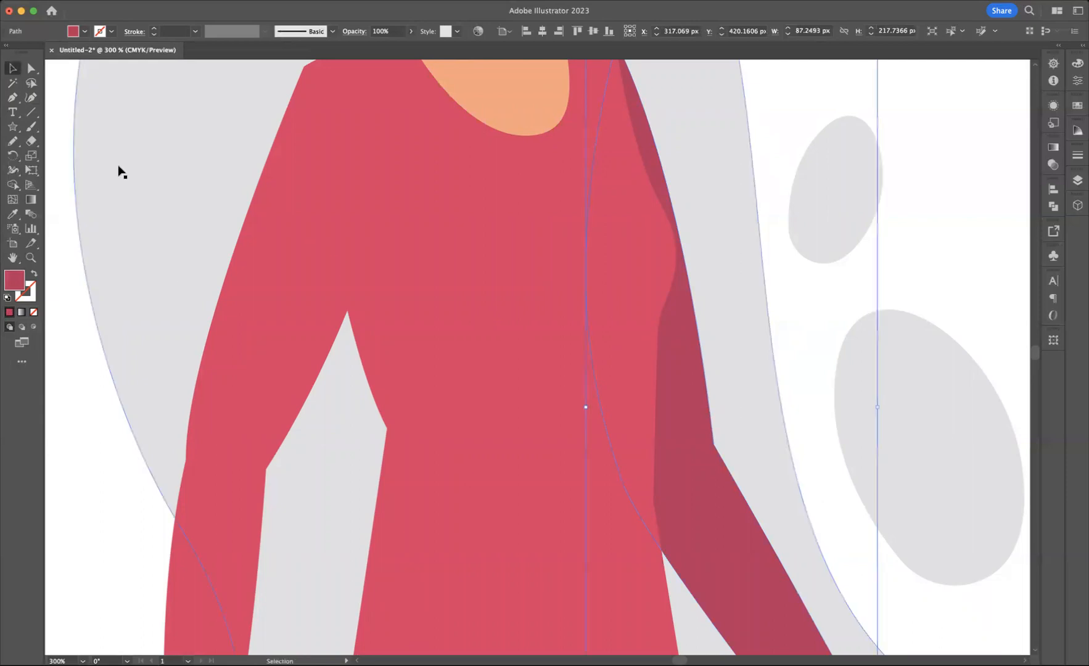
{"action": "left_click", "coordinate": [104, 540]}
{"action": "left_click", "coordinate": [613, 441]}
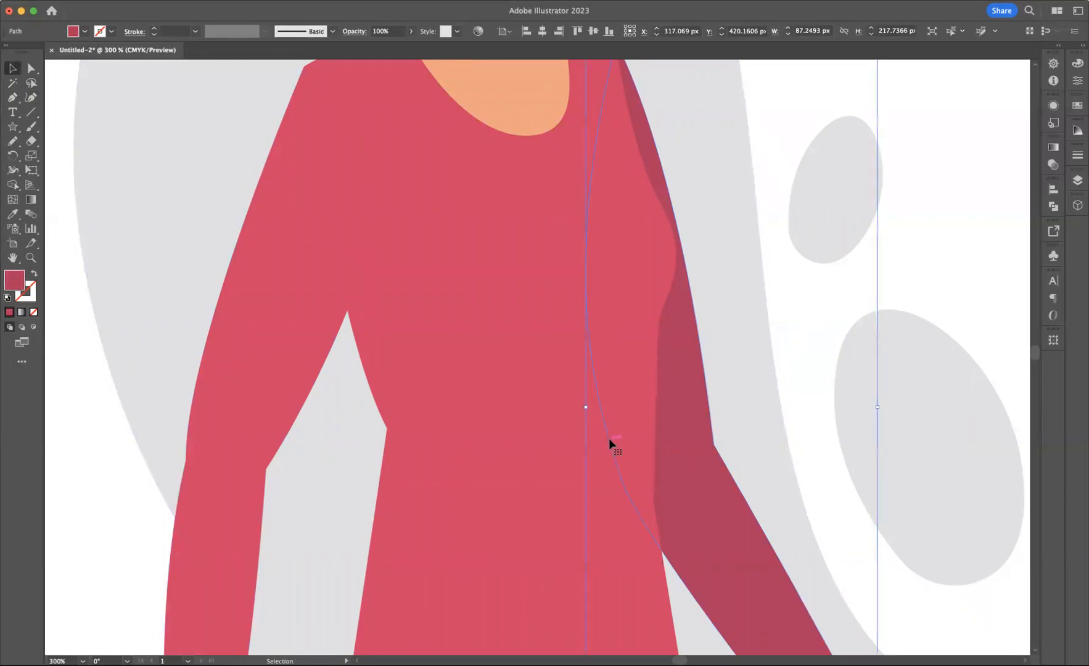
{"action": "key", "text": "super+2"}
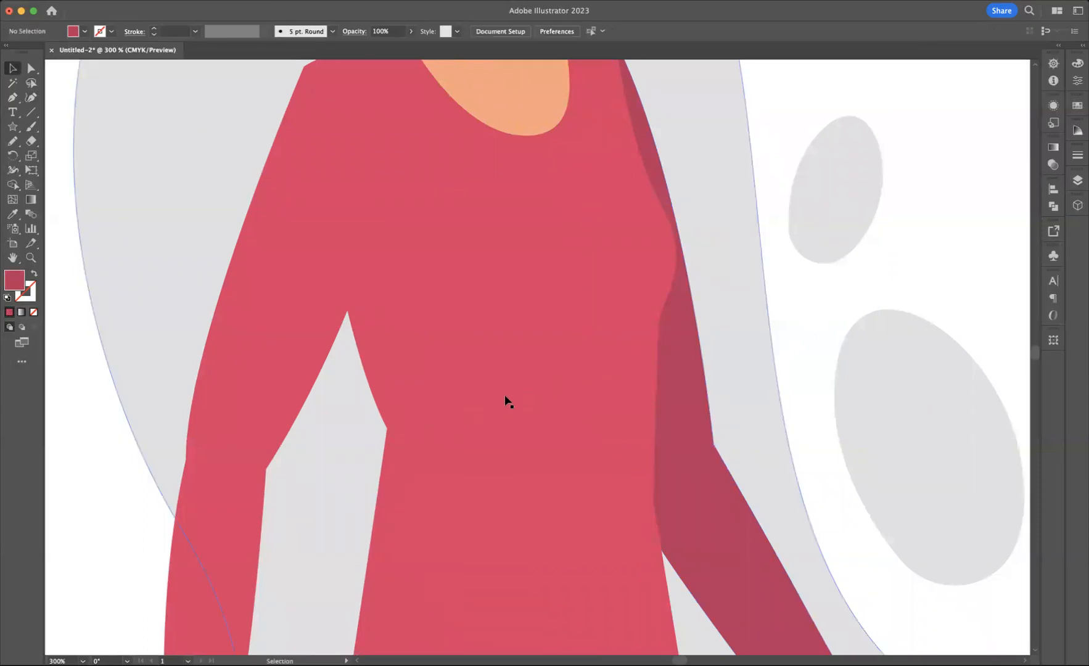
{"action": "left_click", "coordinate": [542, 386]}
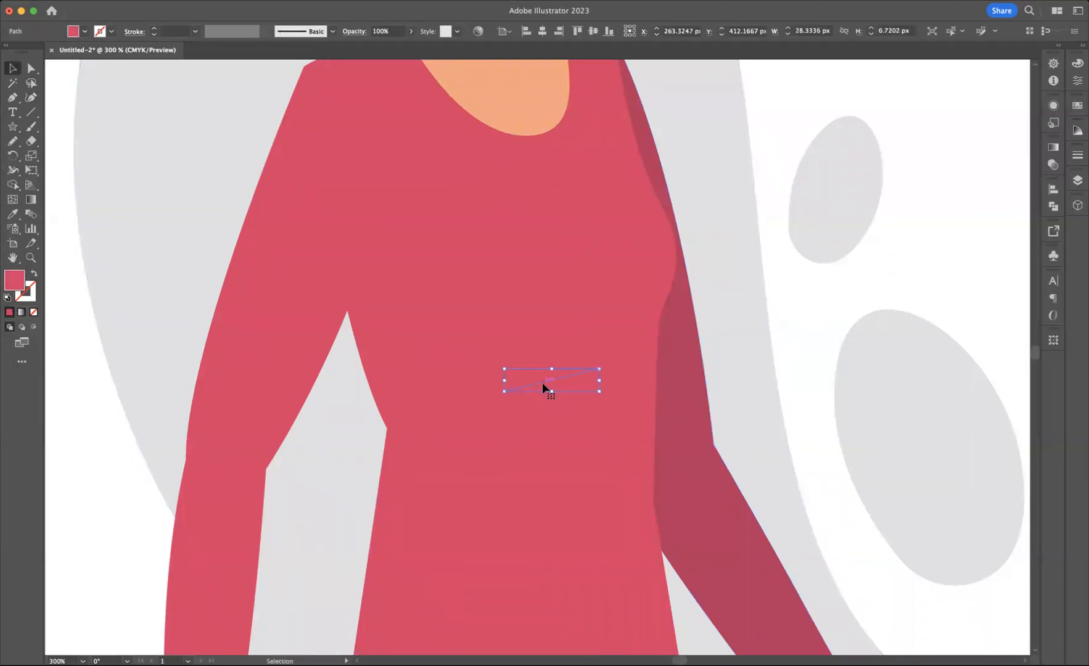
{"action": "key", "text": "super+2"}
Step: Draw a closed, tapered fold shape about 59 by 23 px with the Curvature tool, rising across the shirt to the shaded sleeve
{"action": "left_click", "coordinate": [36, 99]}
{"action": "left_click", "coordinate": [463, 391]}
{"action": "left_click", "coordinate": [578, 351]}
{"action": "key", "text": "super+z"}
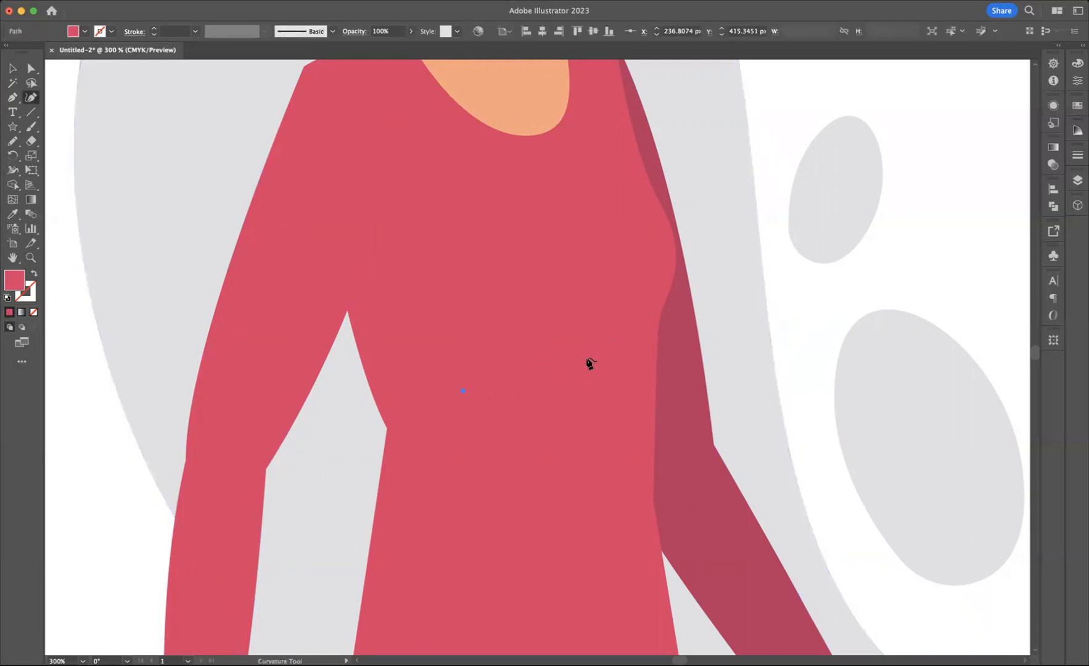
{"action": "left_click", "coordinate": [587, 360]}
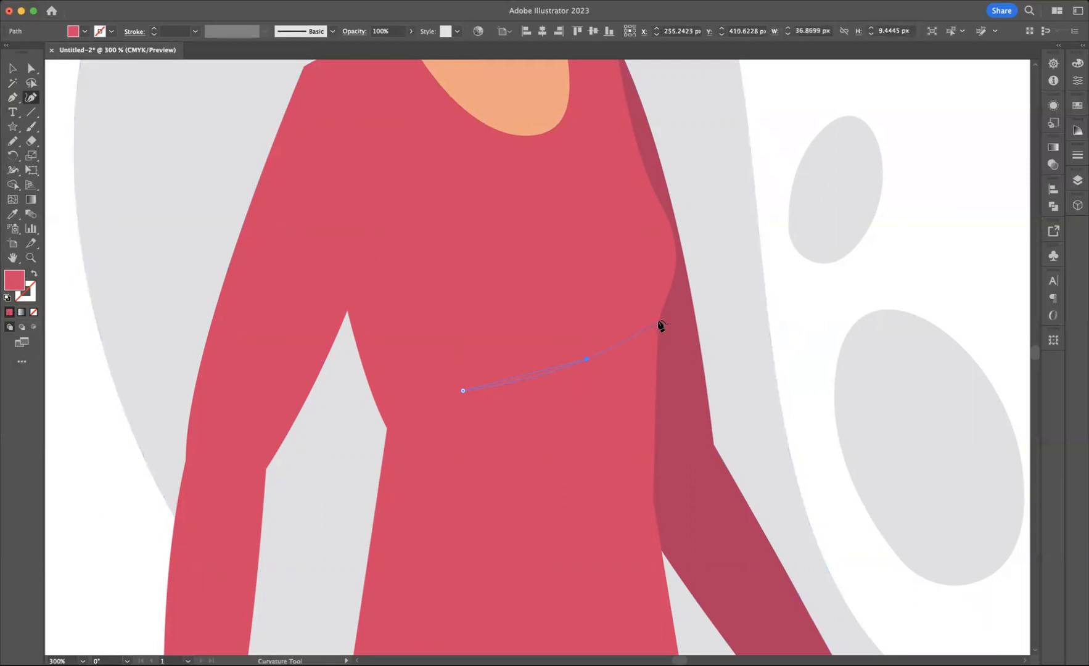
{"action": "left_click", "coordinate": [658, 325]}
{"action": "left_click", "coordinate": [659, 314]}
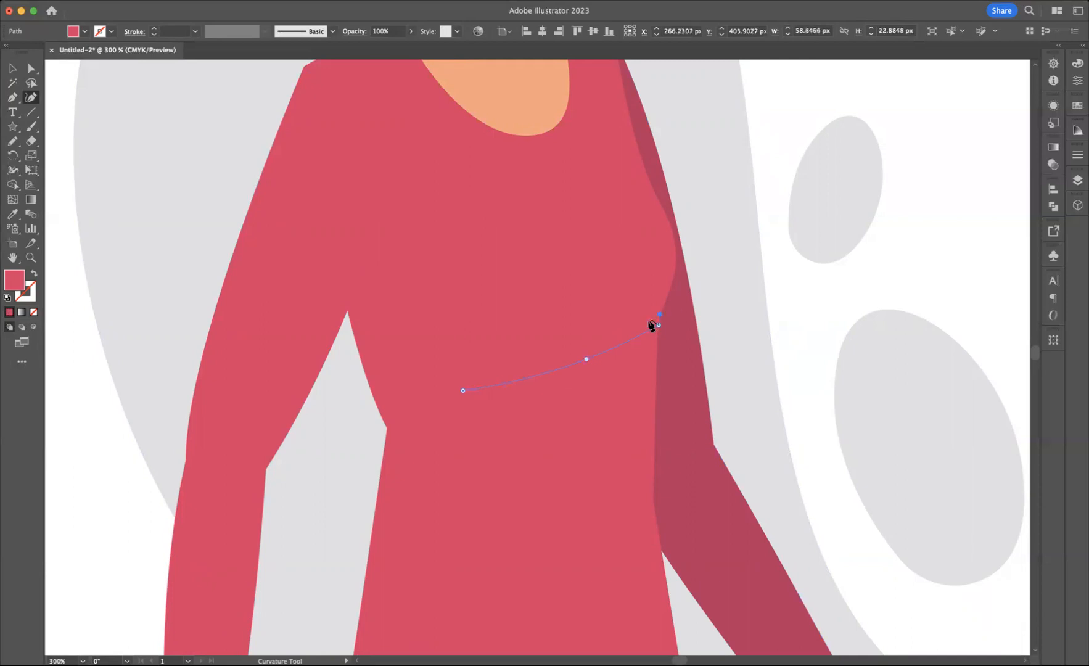
{"action": "left_click", "coordinate": [583, 348]}
{"action": "left_click", "coordinate": [459, 390]}
Step: Fill the fold shape with the darker red sampled from the shaded sleeve and deselect it
{"action": "key", "text": "i"}
{"action": "left_click", "coordinate": [683, 346]}
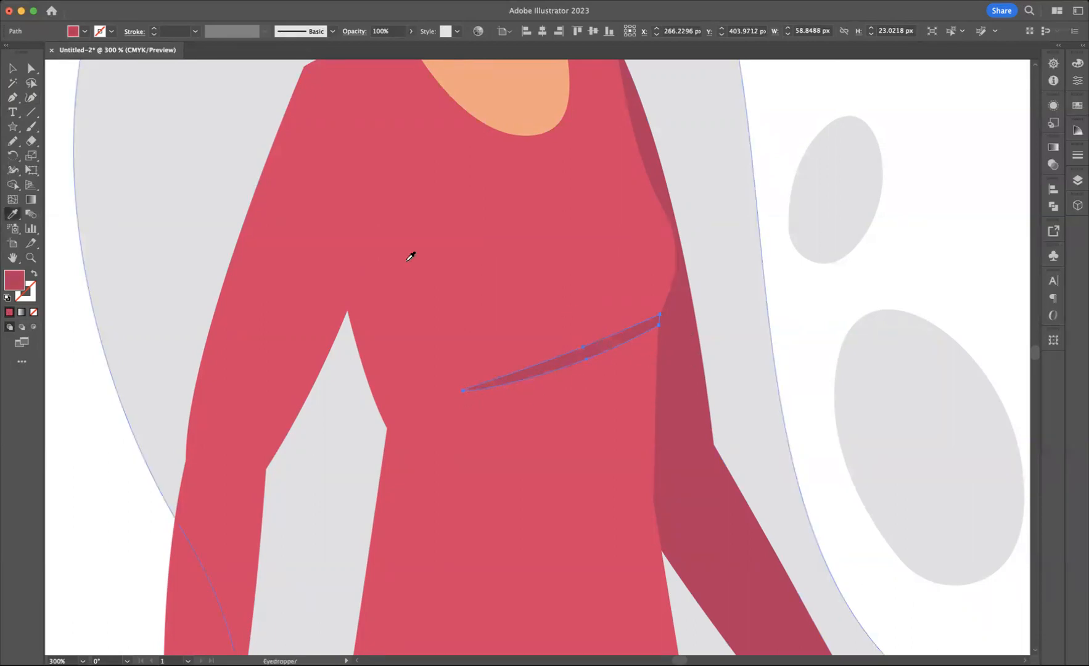
{"action": "left_click", "coordinate": [12, 67]}
{"action": "left_click", "coordinate": [95, 383]}
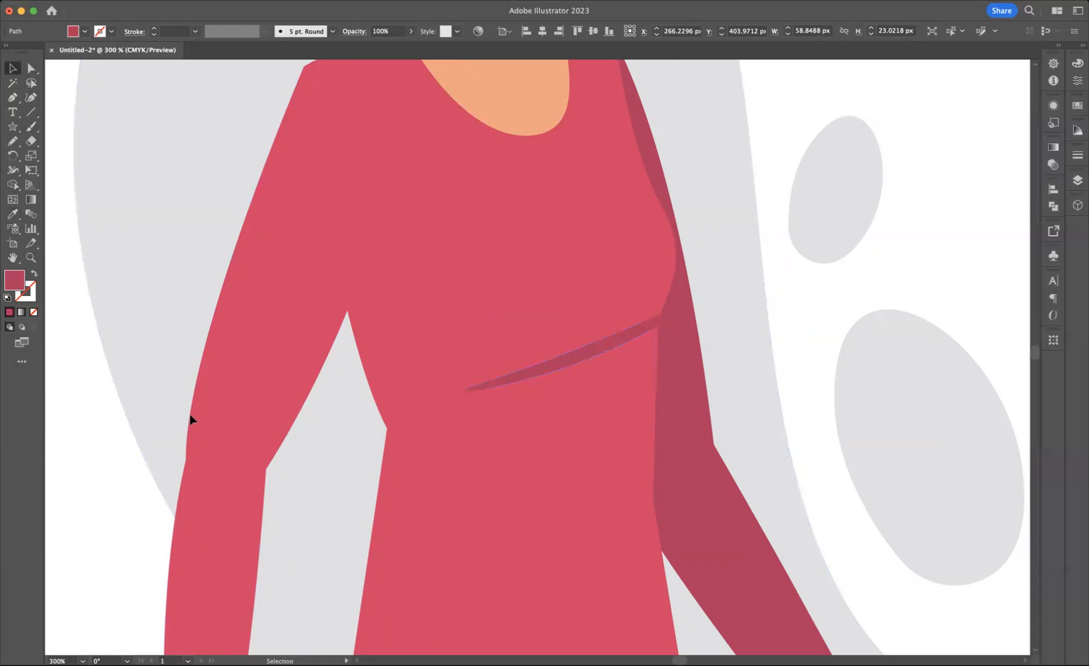
Step: Adjust the anchor points at the fold's wide end so it meets the shirt edge and merges into the shaded sleeve
{"action": "left_click", "coordinate": [648, 325]}
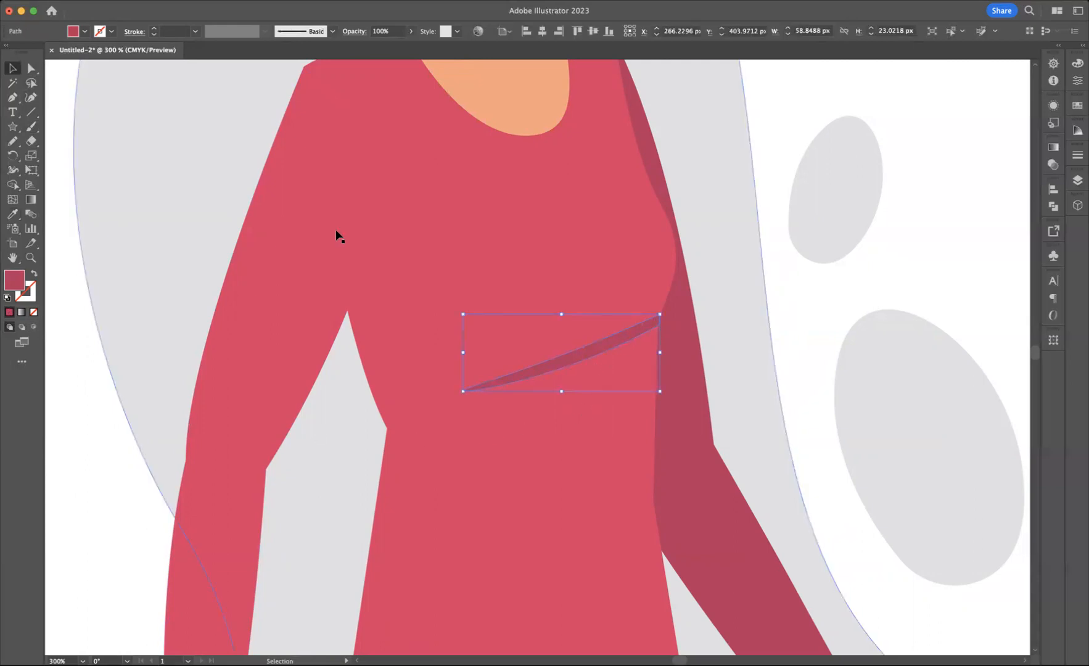
{"action": "left_click", "coordinate": [31, 68]}
{"action": "left_click", "coordinate": [659, 316]}
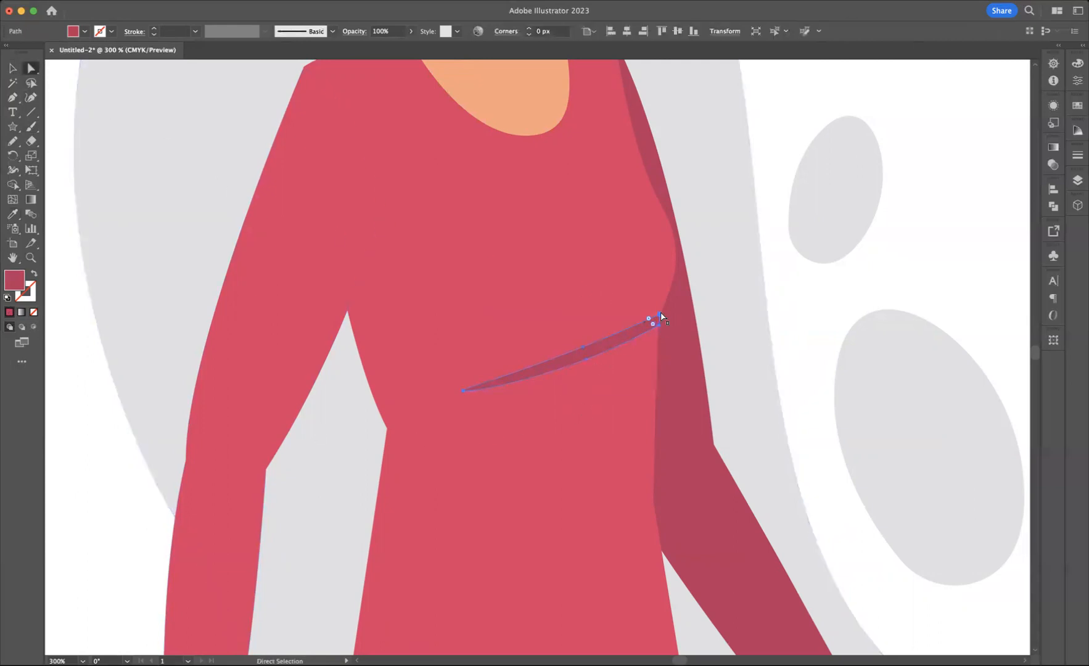
{"action": "left_click", "coordinate": [661, 316]}
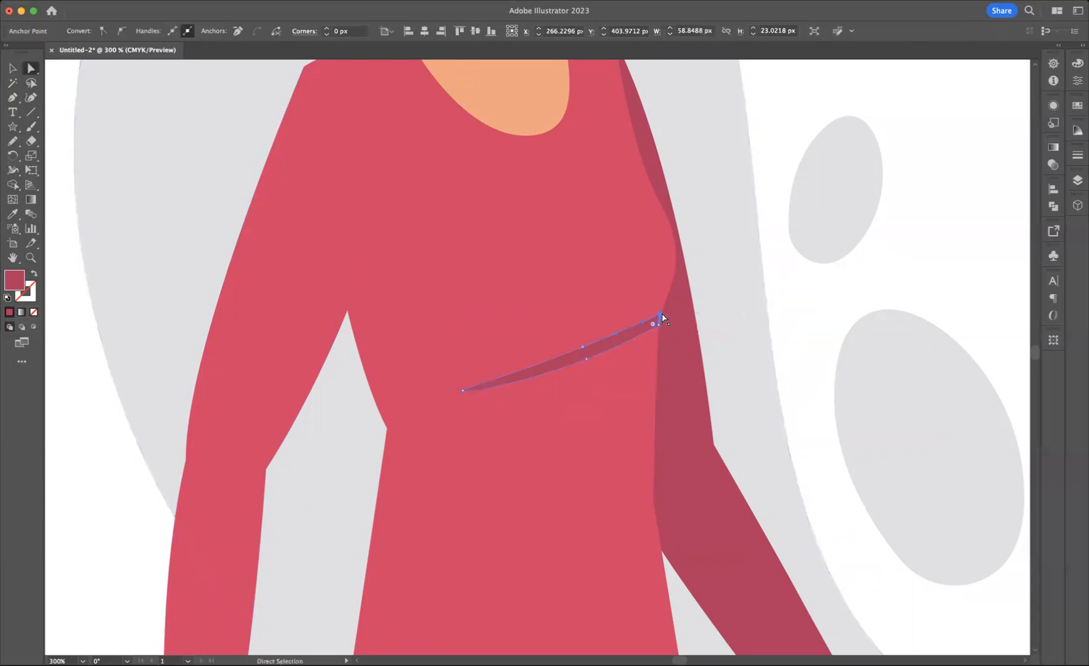
{"action": "left_click", "coordinate": [662, 314]}
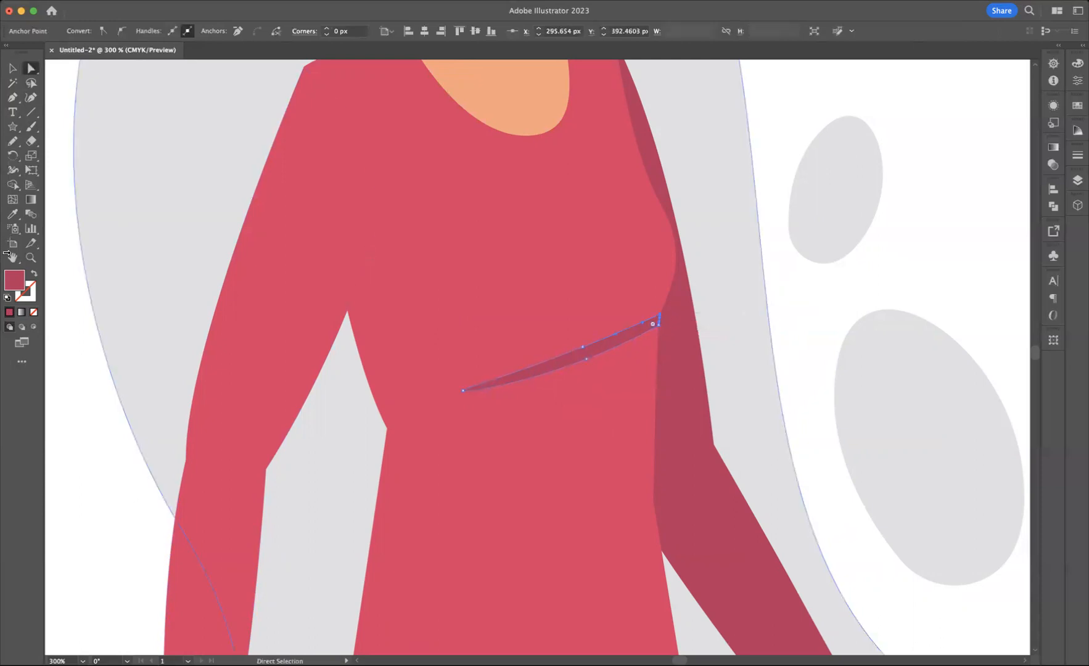
{"action": "left_click", "coordinate": [30, 257]}
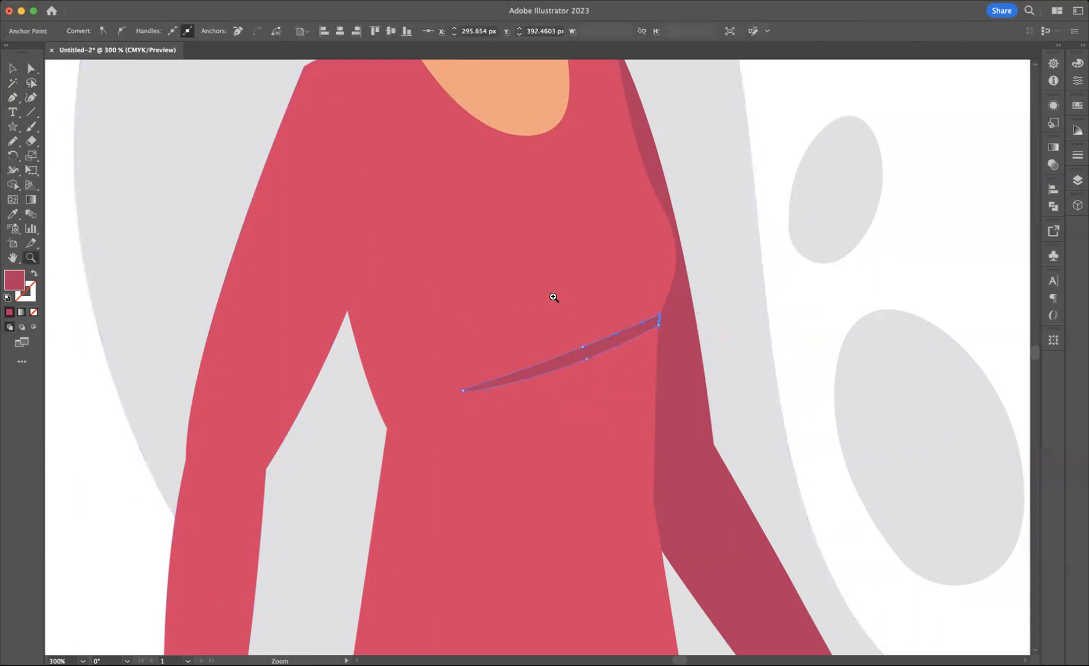
{"action": "left_click", "coordinate": [662, 319]}
{"action": "left_click", "coordinate": [295, 424]}
{"action": "left_click", "coordinate": [543, 361]}
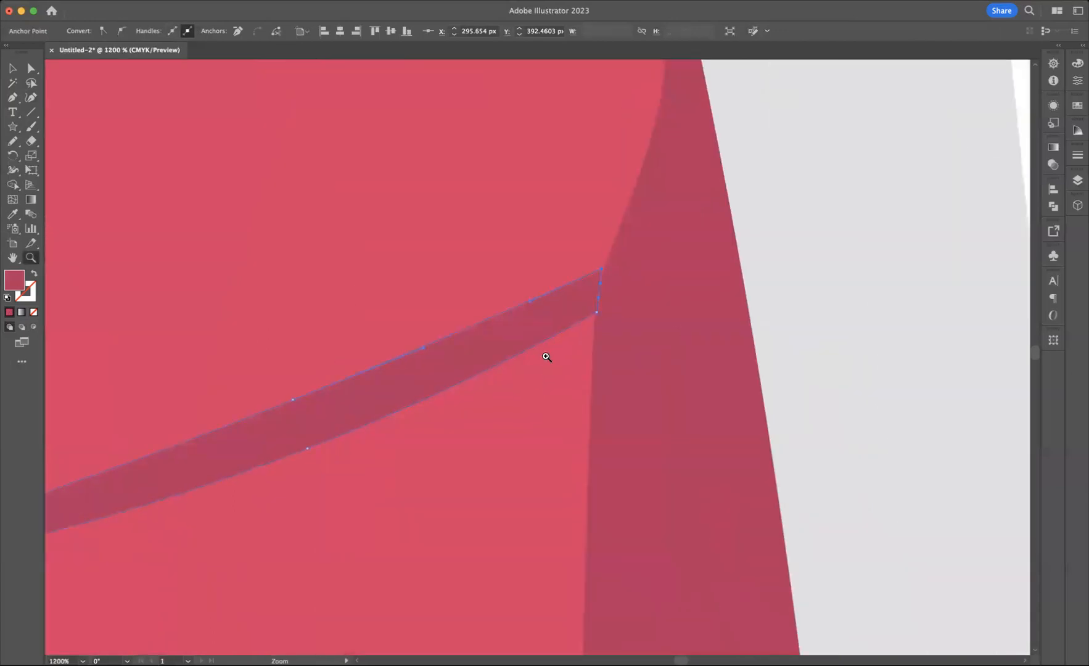
{"action": "key", "text": "a"}
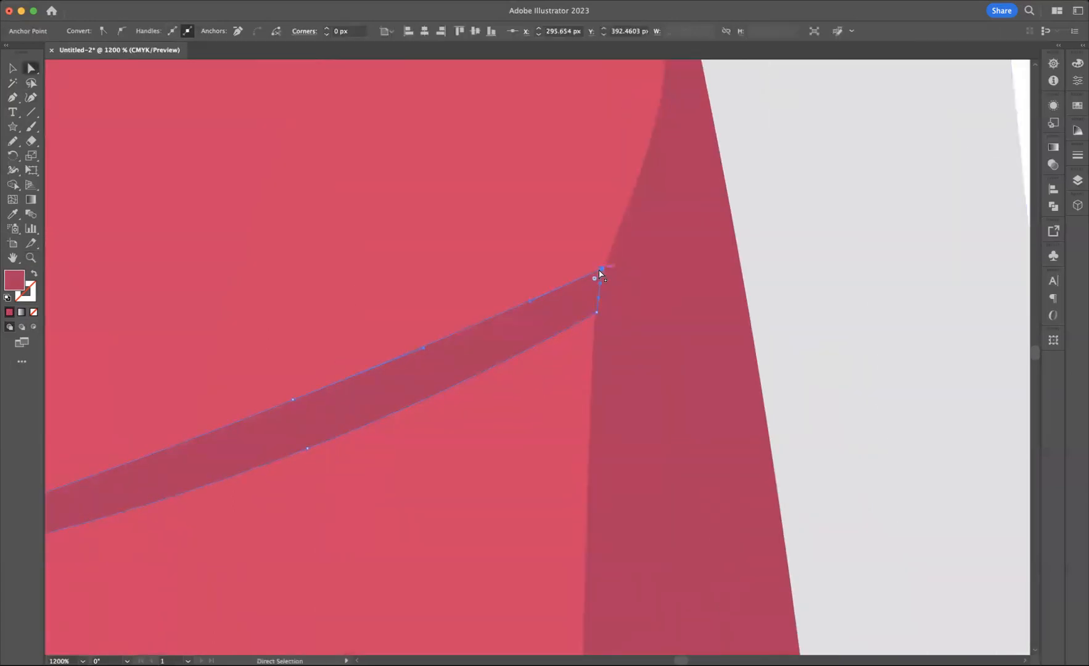
{"action": "left_click_drag", "start_coordinate": [601, 269], "coordinate": [604, 263]}
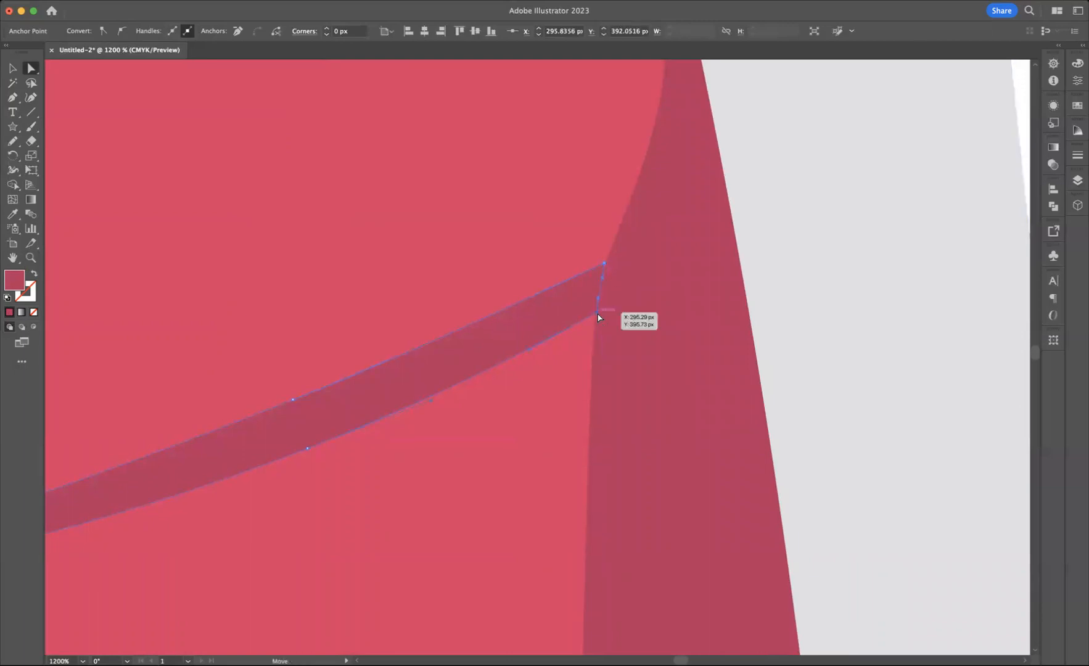
{"action": "left_click_drag", "start_coordinate": [597, 313], "coordinate": [595, 317]}
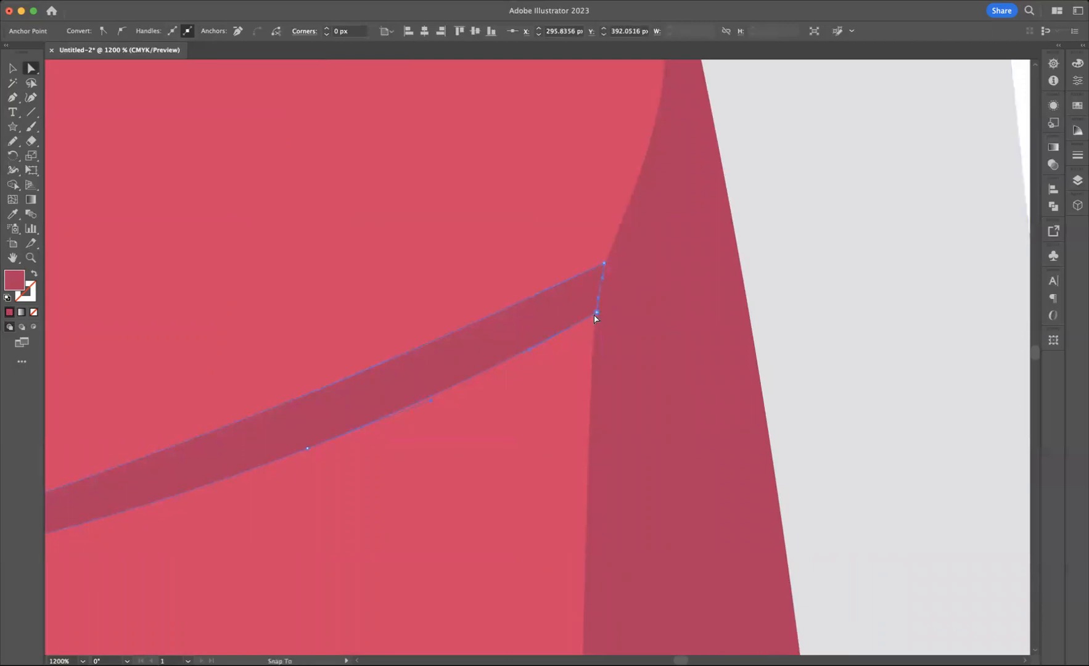
{"action": "left_click", "coordinate": [775, 342]}
{"action": "left_click_drag", "start_coordinate": [604, 265], "coordinate": [608, 262]}
{"action": "left_click", "coordinate": [854, 271]}
Step: Zoom out to 66.67% to examine the whole character and clear the selection
{"action": "left_click", "coordinate": [30, 258]}
{"action": "left_click", "coordinate": [576, 400], "text": "alt"}
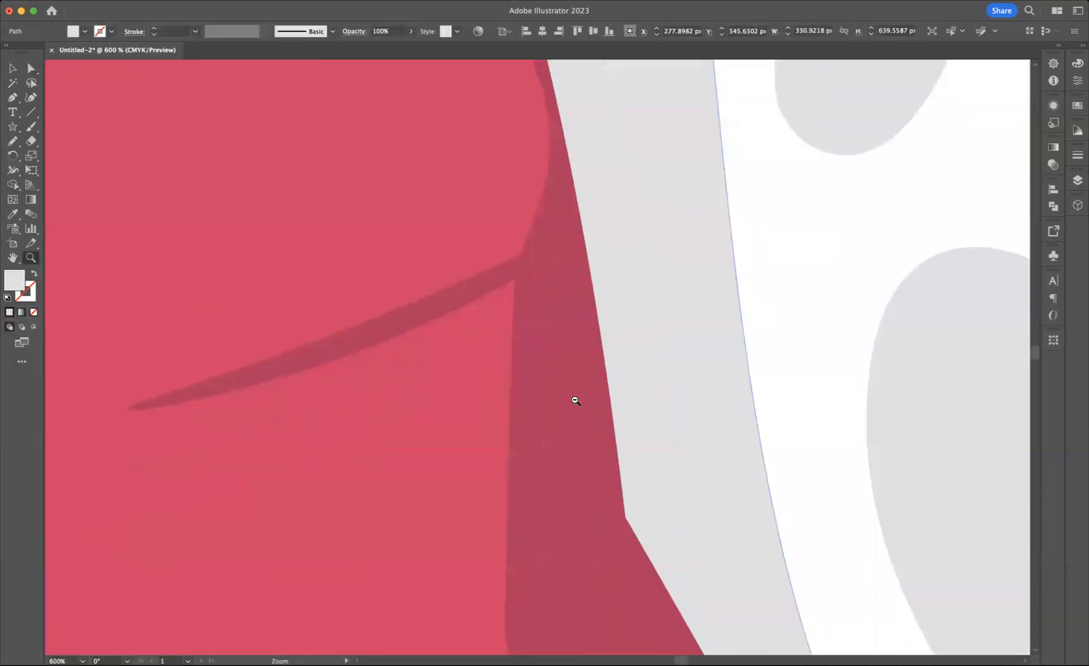
{"action": "left_click", "coordinate": [553, 399], "text": "alt"}
{"action": "left_click", "coordinate": [501, 396], "text": "alt"}
{"action": "left_click", "coordinate": [498, 396], "text": "alt"}
{"action": "left_click", "coordinate": [508, 406], "text": "alt"}
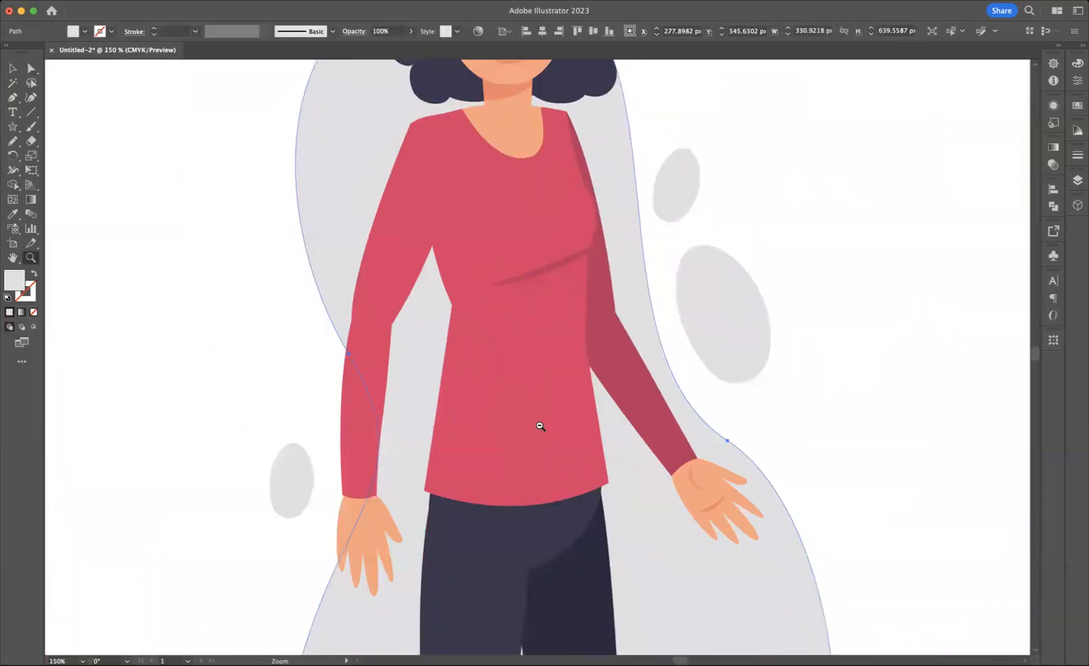
{"action": "left_click", "coordinate": [540, 426], "text": "alt"}
{"action": "left_click", "coordinate": [542, 426], "text": "alt"}
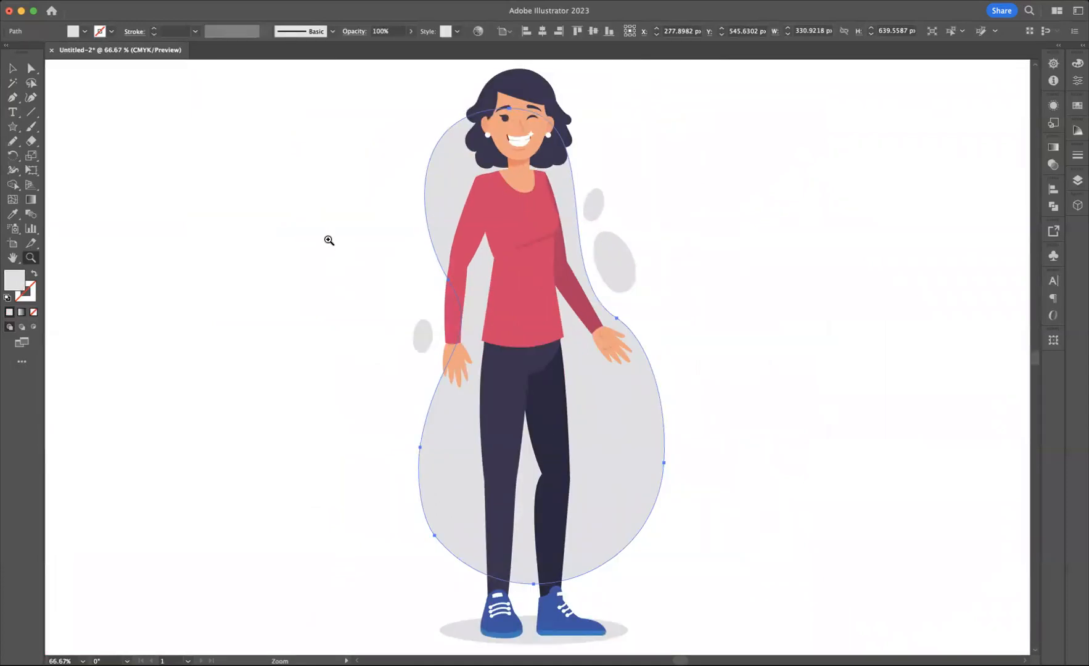
{"action": "left_click", "coordinate": [11, 71]}
{"action": "left_click", "coordinate": [251, 162]}
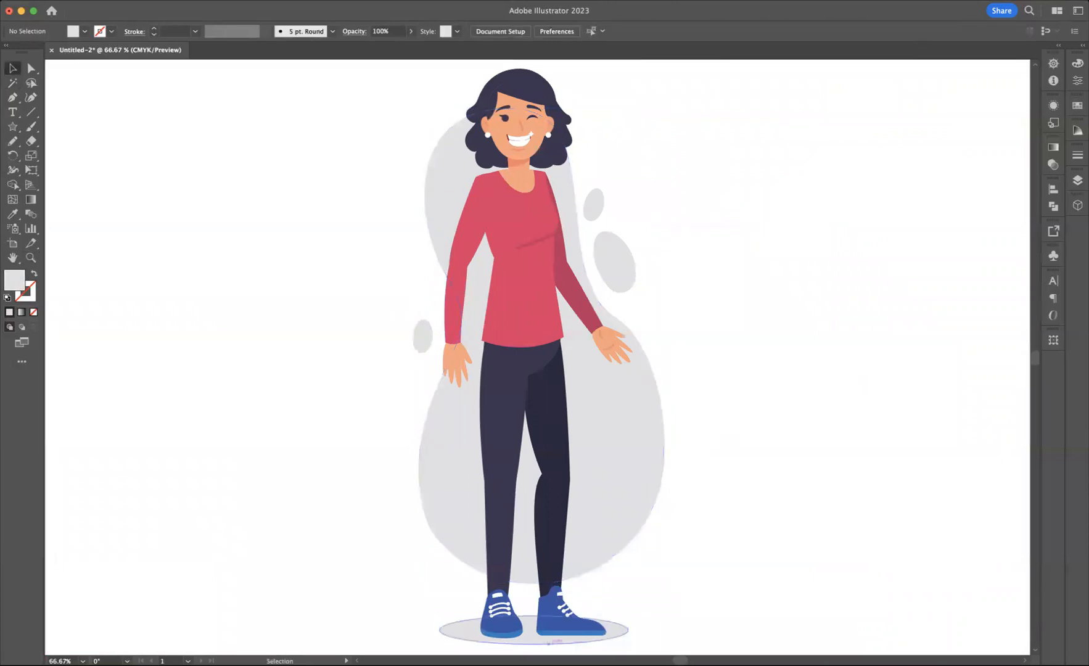
Step: Apply a Gaussian Blur with a radius of about 12 pixels to the ground shadow ellipse under the shoes and deselect it
{"action": "left_click", "coordinate": [550, 641]}
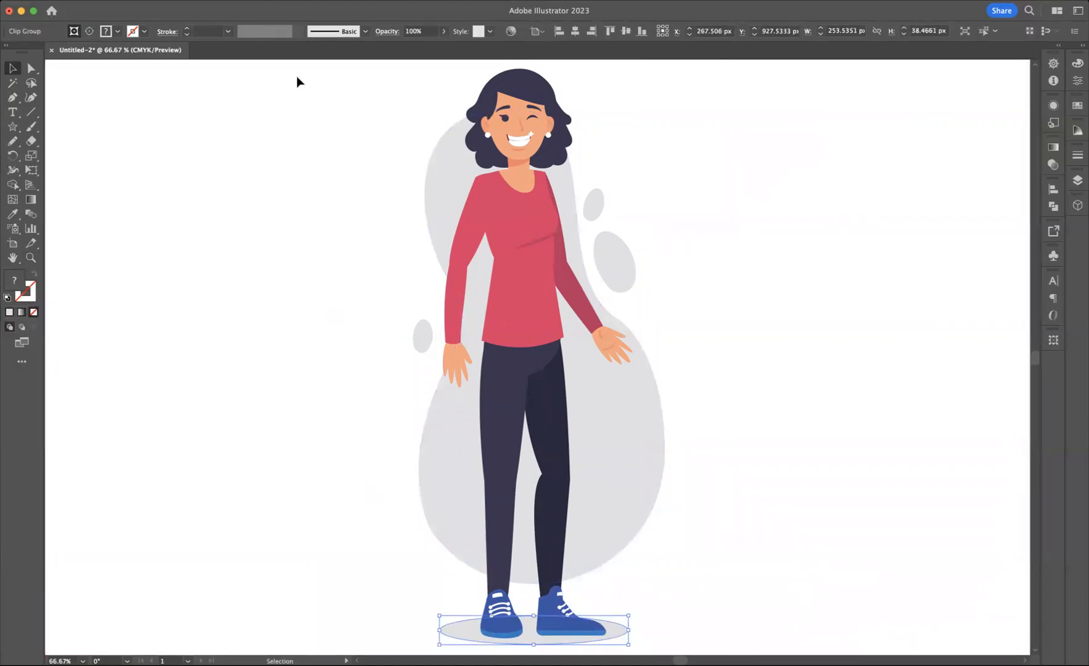
{"action": "left_click", "coordinate": [247, 0]}
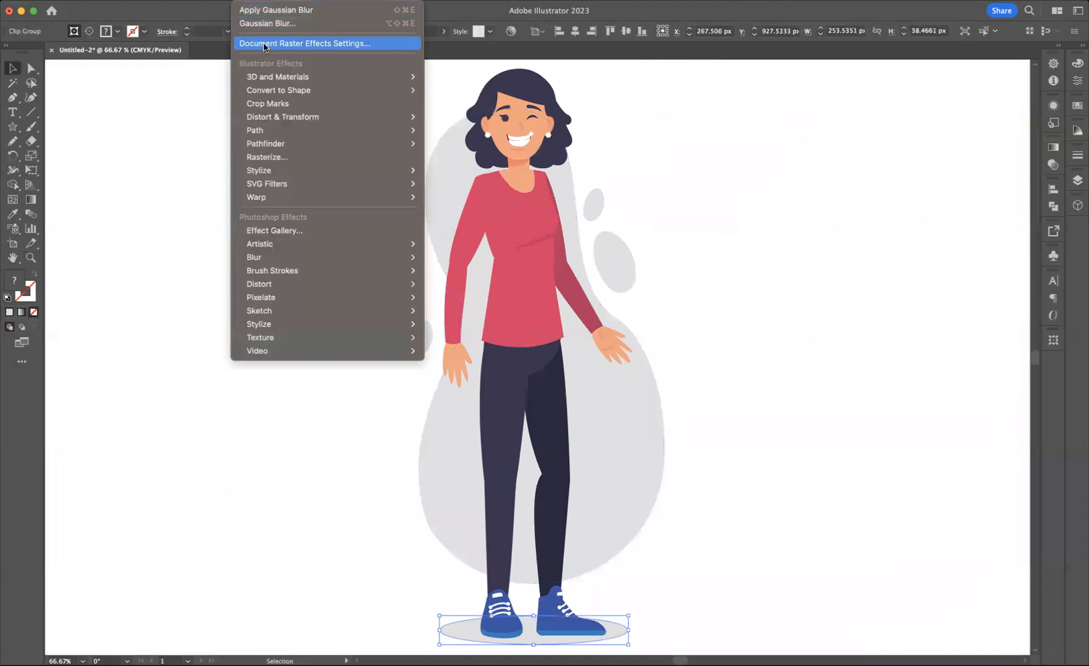
{"action": "mouse_move", "coordinate": [336, 256]}
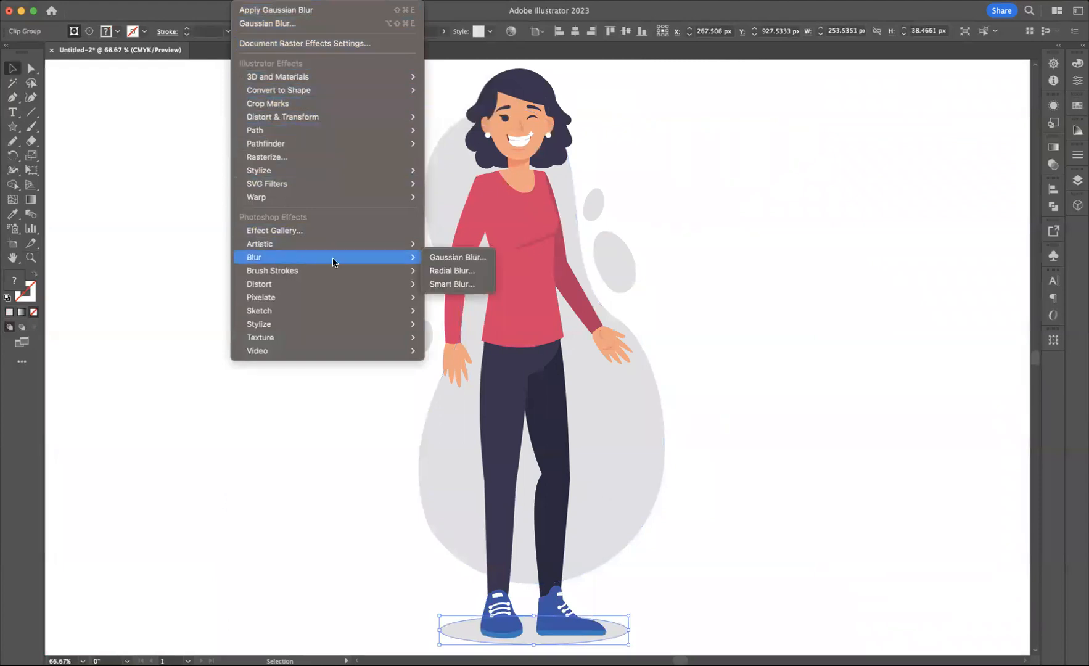
{"action": "left_click", "coordinate": [450, 259]}
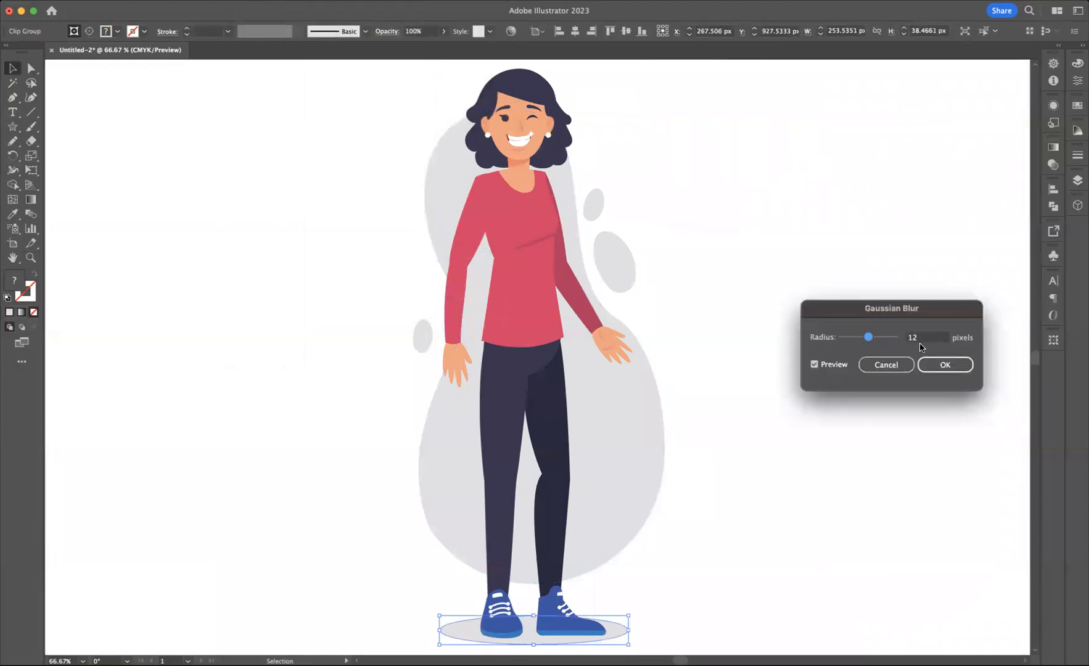
{"action": "left_click_drag", "start_coordinate": [869, 336], "coordinate": [871, 339]}
{"action": "left_click", "coordinate": [937, 367]}
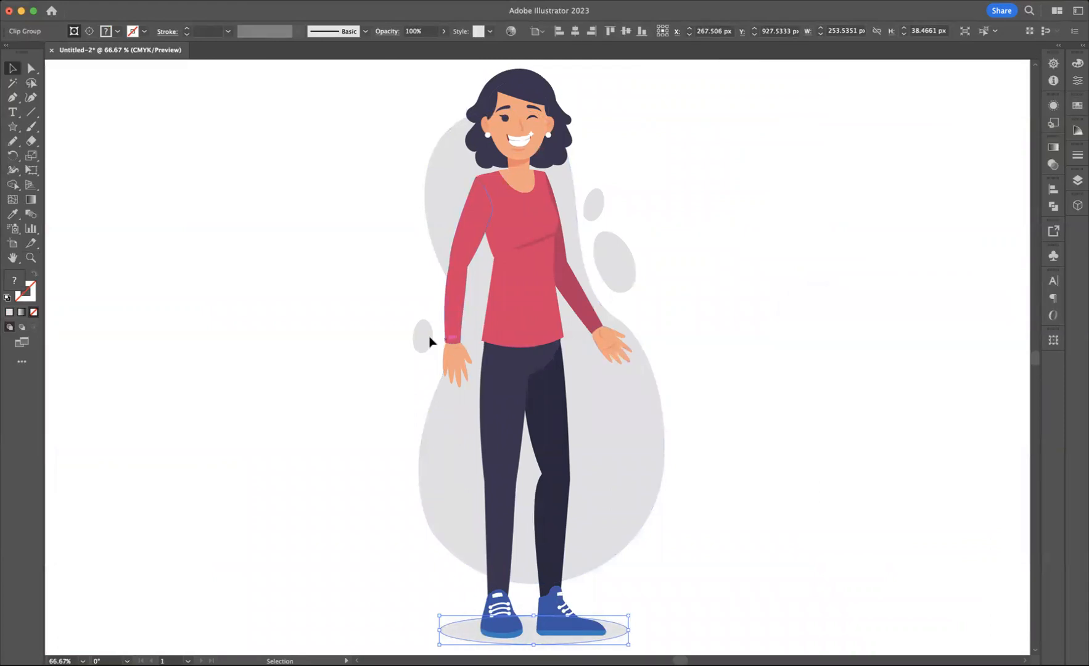
{"action": "left_click", "coordinate": [448, 517]}
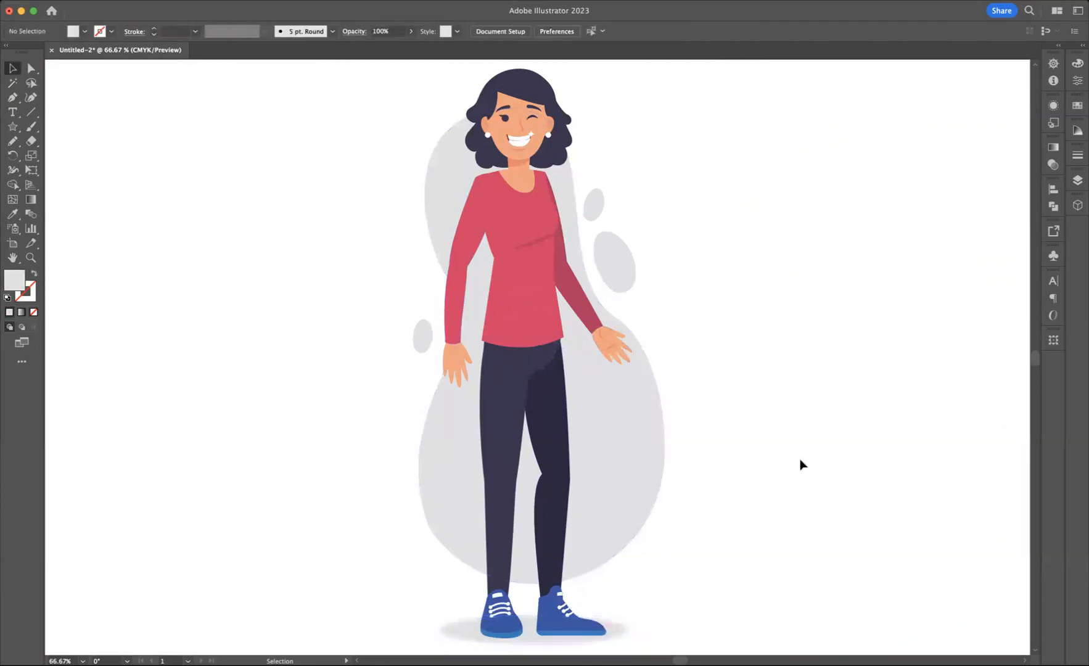
Step: Make an unfilled copy of the large grey background blob with a black 2 pt outline, offset slightly from the original
{"action": "left_click", "coordinate": [639, 437]}
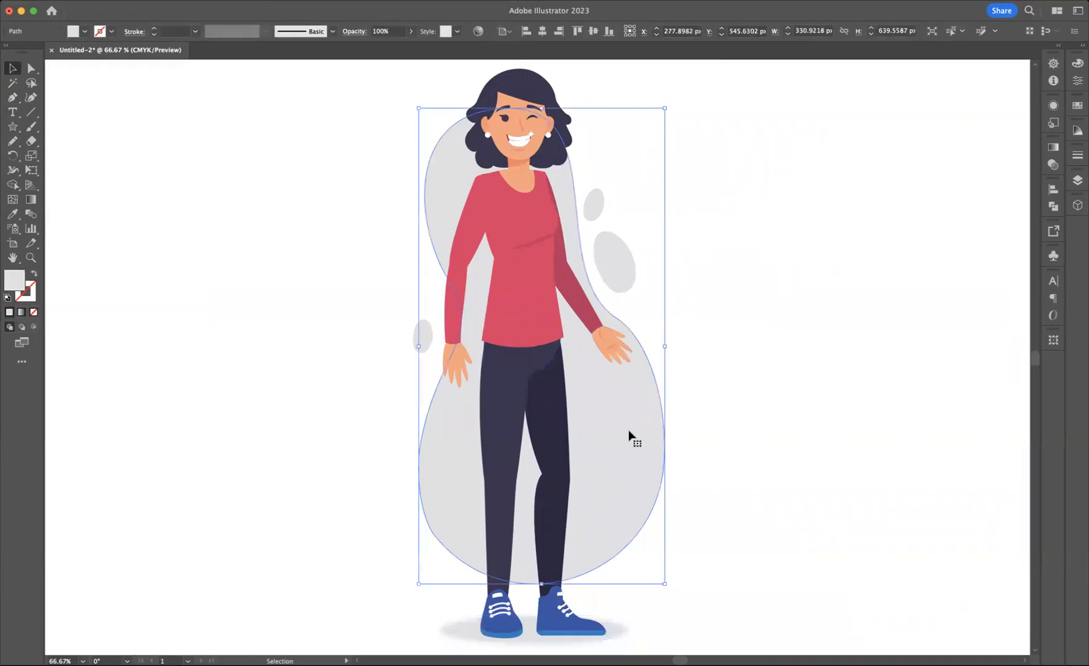
{"action": "left_click_drag", "start_coordinate": [666, 430], "coordinate": [857, 429]}
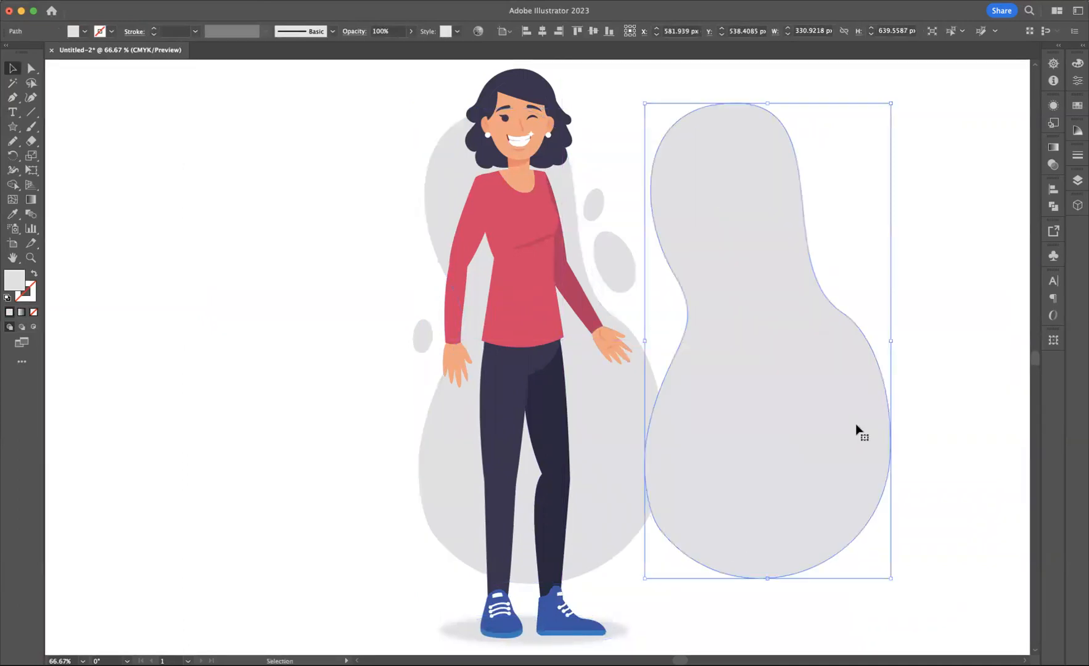
{"action": "left_click", "coordinate": [34, 275]}
{"action": "left_click", "coordinate": [113, 32]}
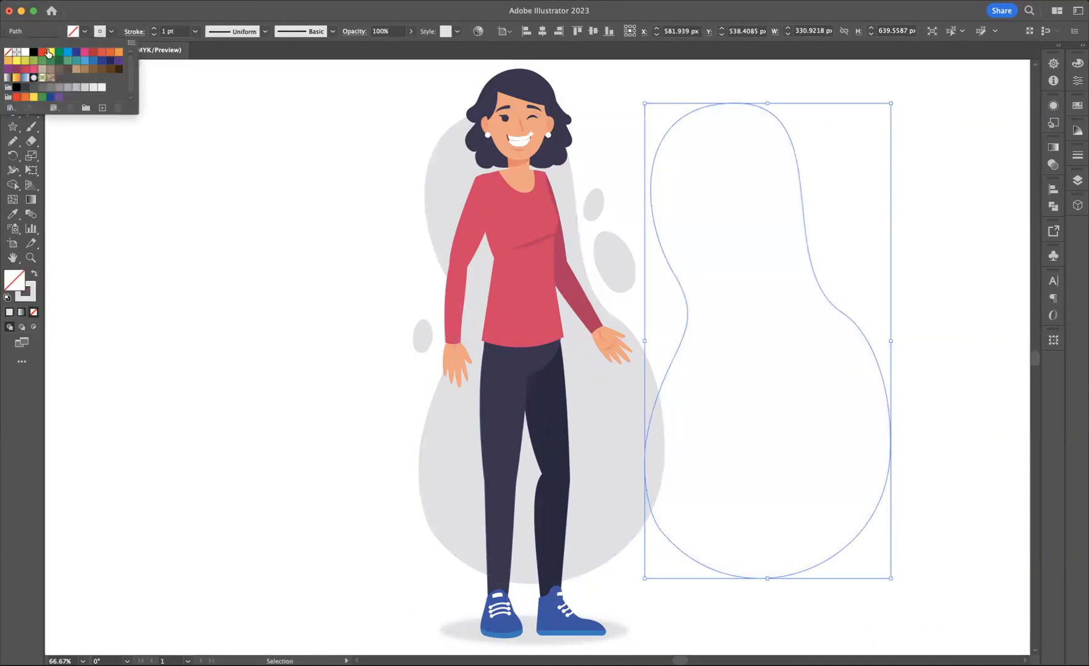
{"action": "left_click", "coordinate": [33, 52]}
{"action": "left_click", "coordinate": [153, 29]}
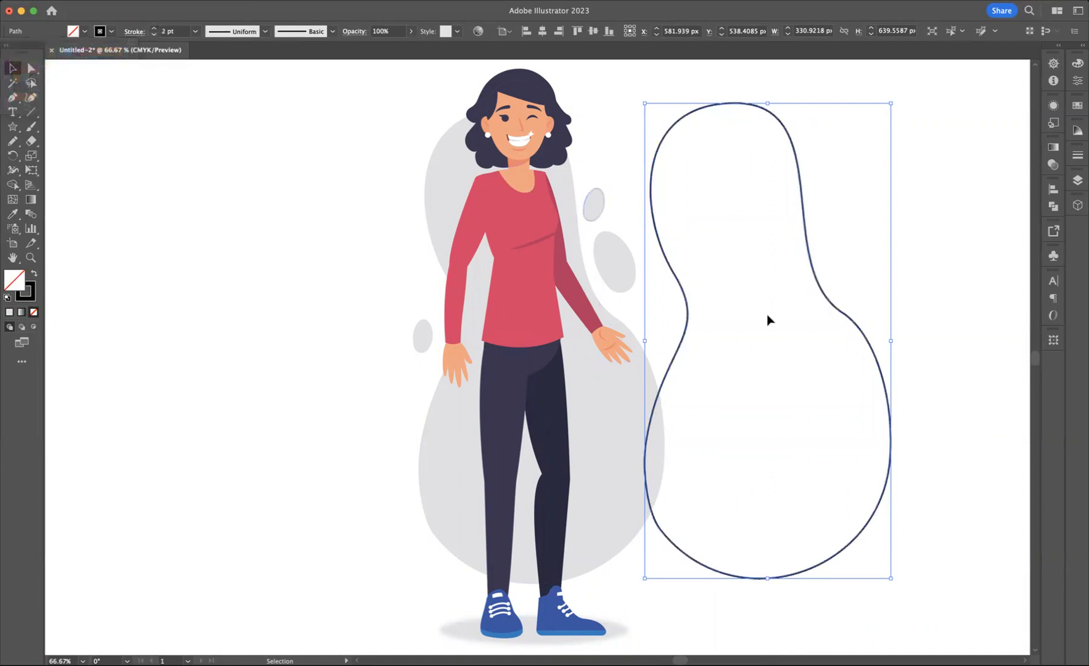
{"action": "left_click_drag", "start_coordinate": [703, 333], "coordinate": [647, 344]}
{"action": "left_click", "coordinate": [452, 318]}
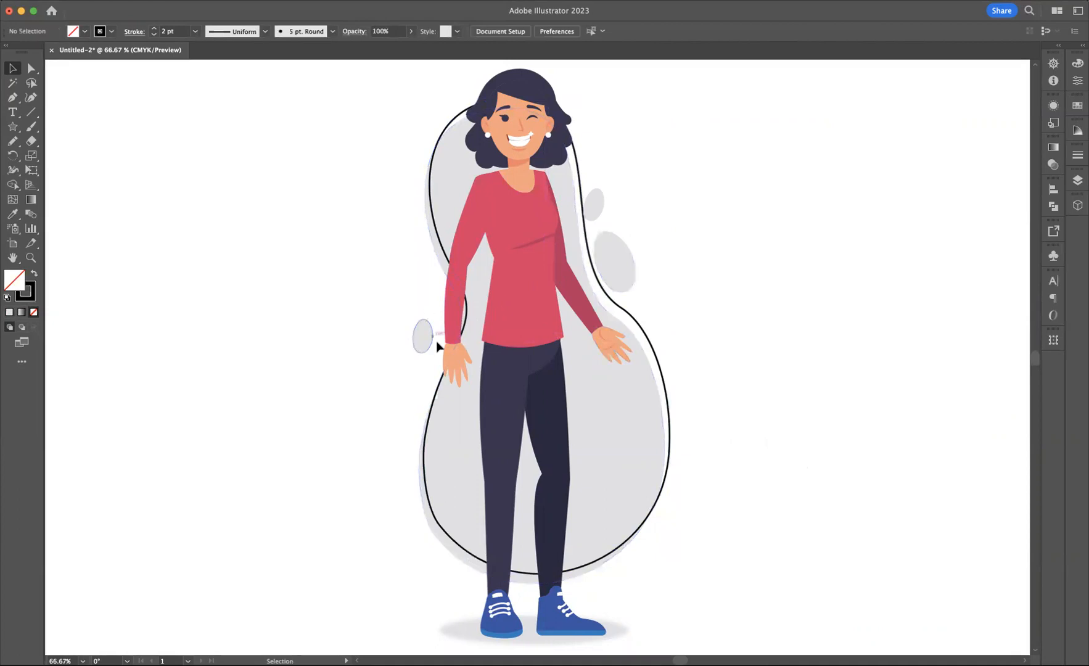
Step: Make an unfilled copy of the small grey ellipse beside the lowered hand with a black 1 pt outline, offset slightly from the original
{"action": "left_click", "coordinate": [418, 341]}
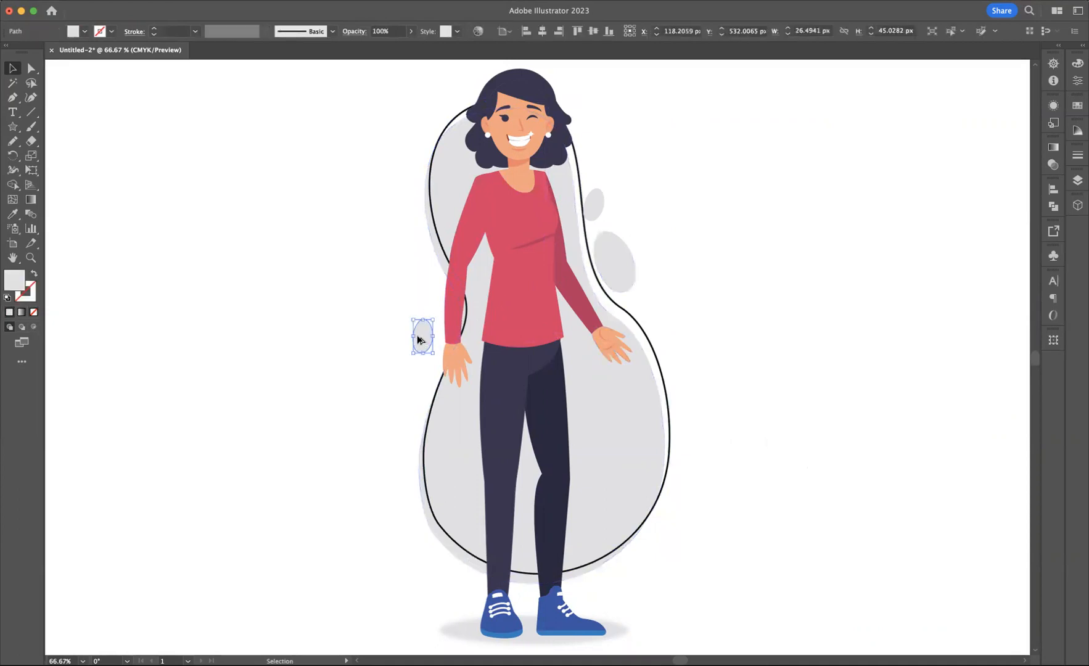
{"action": "left_click_drag", "start_coordinate": [415, 338], "coordinate": [421, 339]}
{"action": "key", "text": "shift+x"}
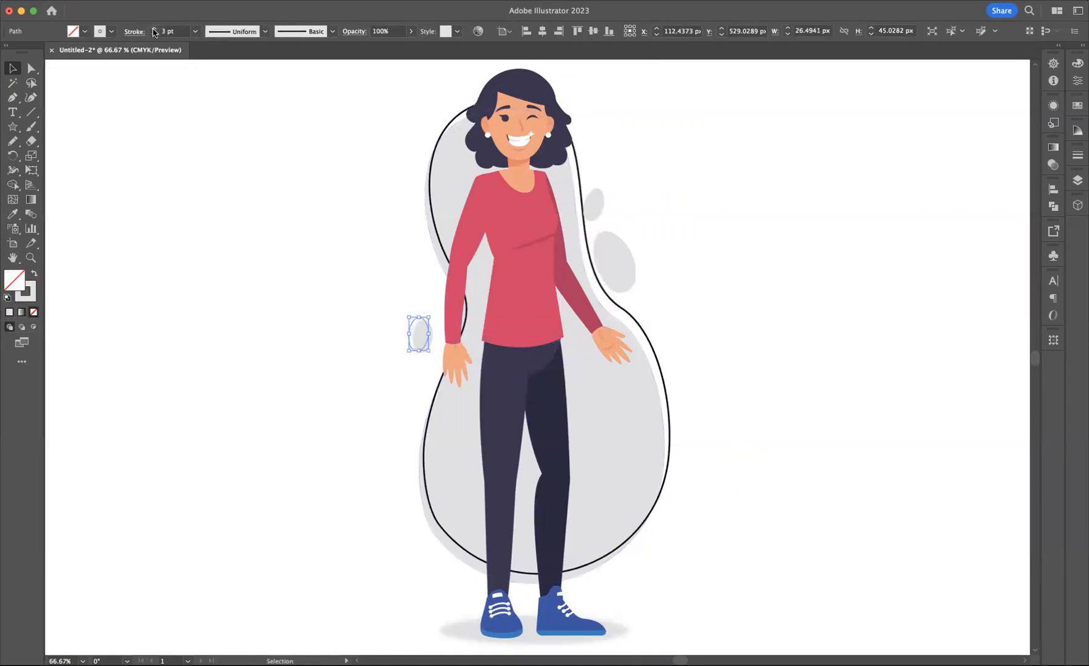
{"action": "left_click", "coordinate": [111, 31]}
{"action": "left_click", "coordinate": [34, 52]}
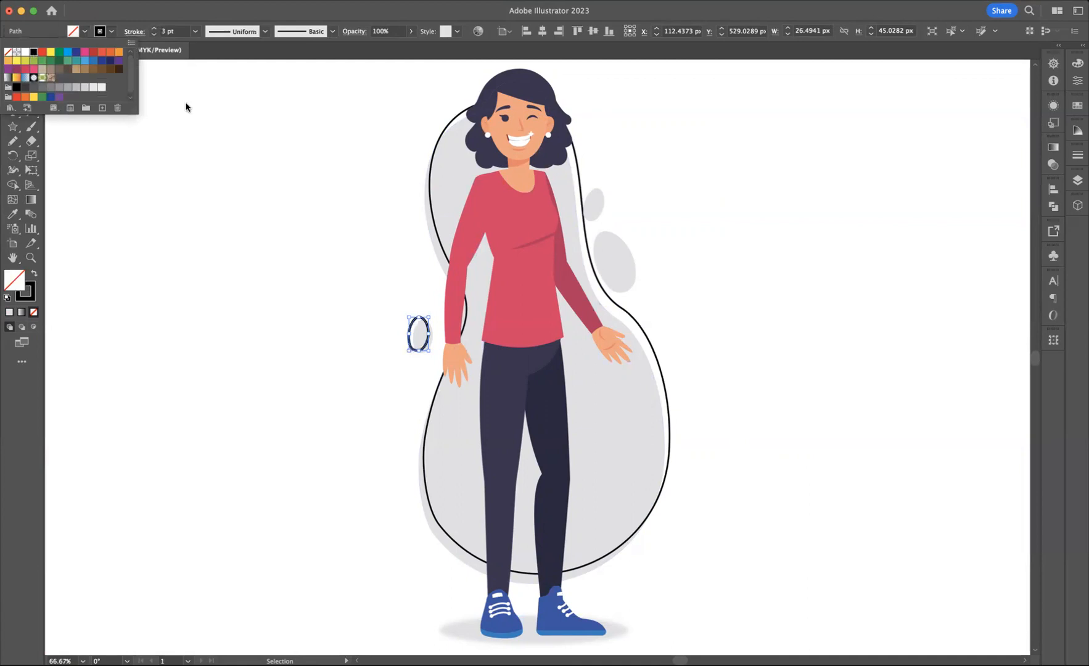
{"action": "left_click", "coordinate": [186, 103]}
{"action": "left_click", "coordinate": [153, 34]}
{"action": "left_click", "coordinate": [153, 35]}
{"action": "left_click", "coordinate": [272, 171]}
Step: Thin the large blob outline's stroke to 1 pt and deselect it
{"action": "left_click", "coordinate": [434, 225]}
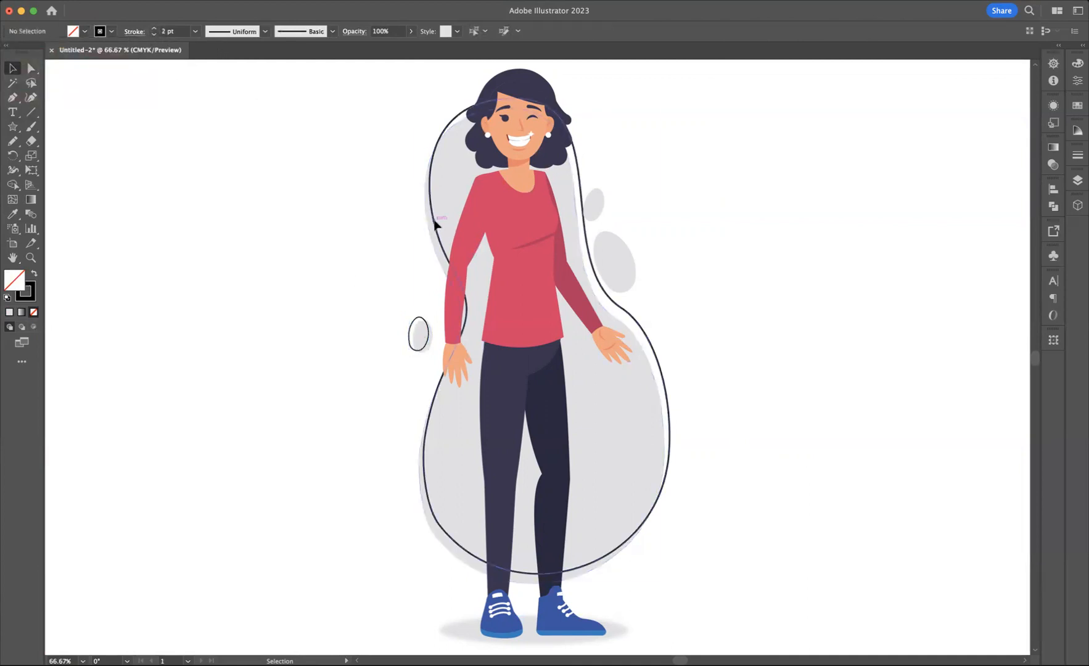
{"action": "left_click", "coordinate": [154, 35]}
{"action": "left_click", "coordinate": [257, 134]}
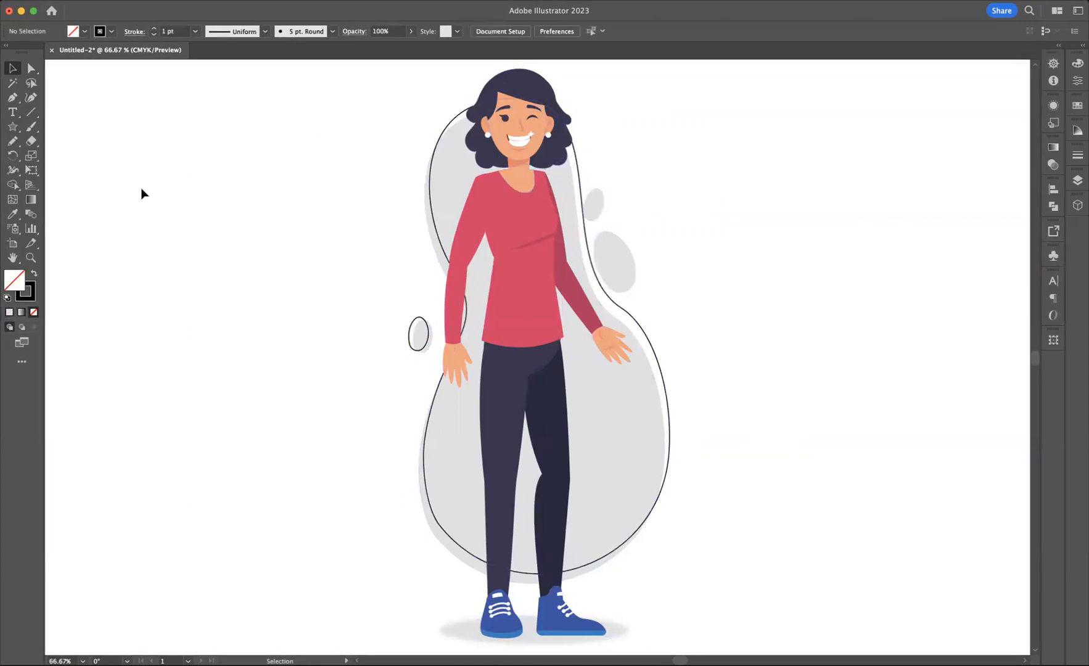
Step: Draw a short curved hair strand about 9 by 11 px with the Pencil tool in dark blue, in the curl below the left earring
{"action": "left_click", "coordinate": [30, 258]}
{"action": "double_click", "coordinate": [549, 164]}
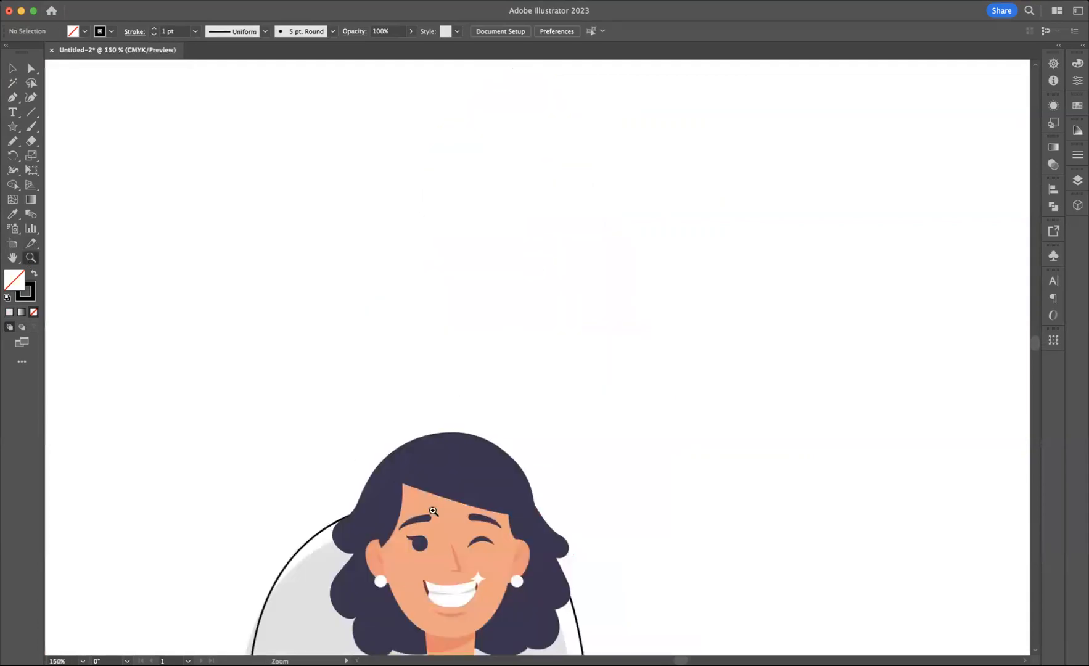
{"action": "left_click", "coordinate": [452, 592]}
{"action": "left_click", "coordinate": [546, 408]}
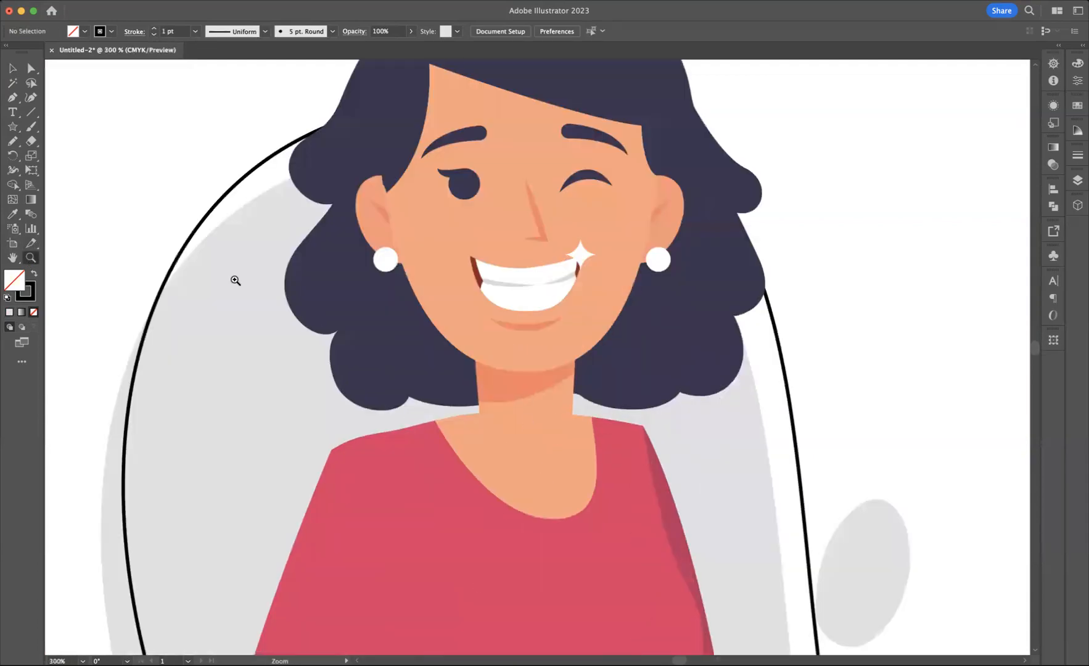
{"action": "left_click", "coordinate": [11, 140]}
{"action": "left_click", "coordinate": [111, 33]}
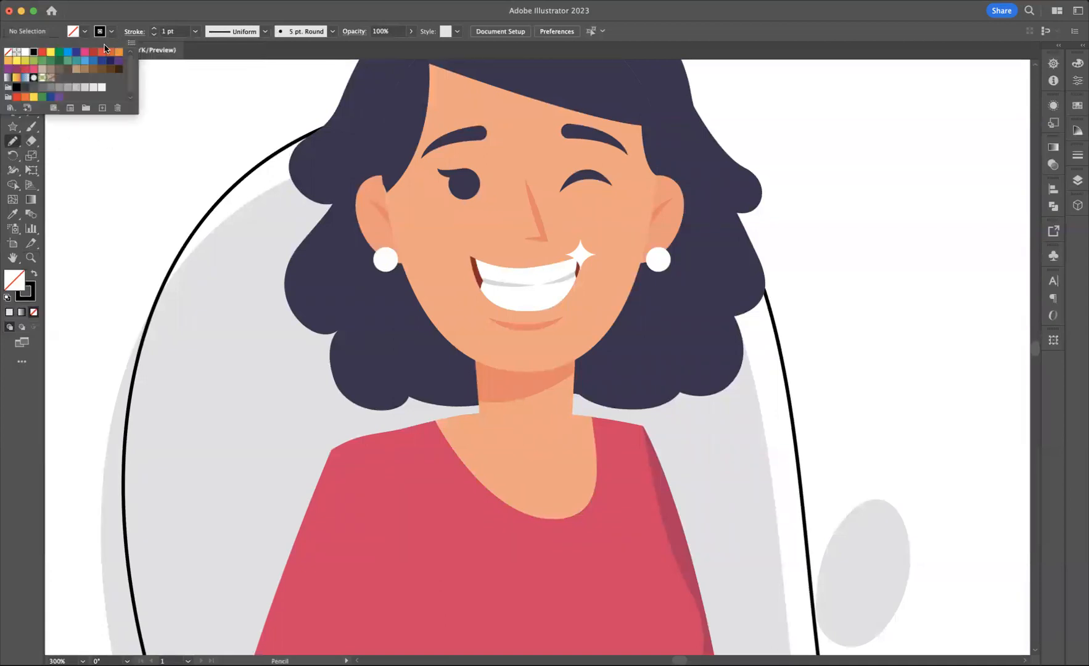
{"action": "left_click", "coordinate": [109, 61]}
{"action": "left_click", "coordinate": [74, 177]}
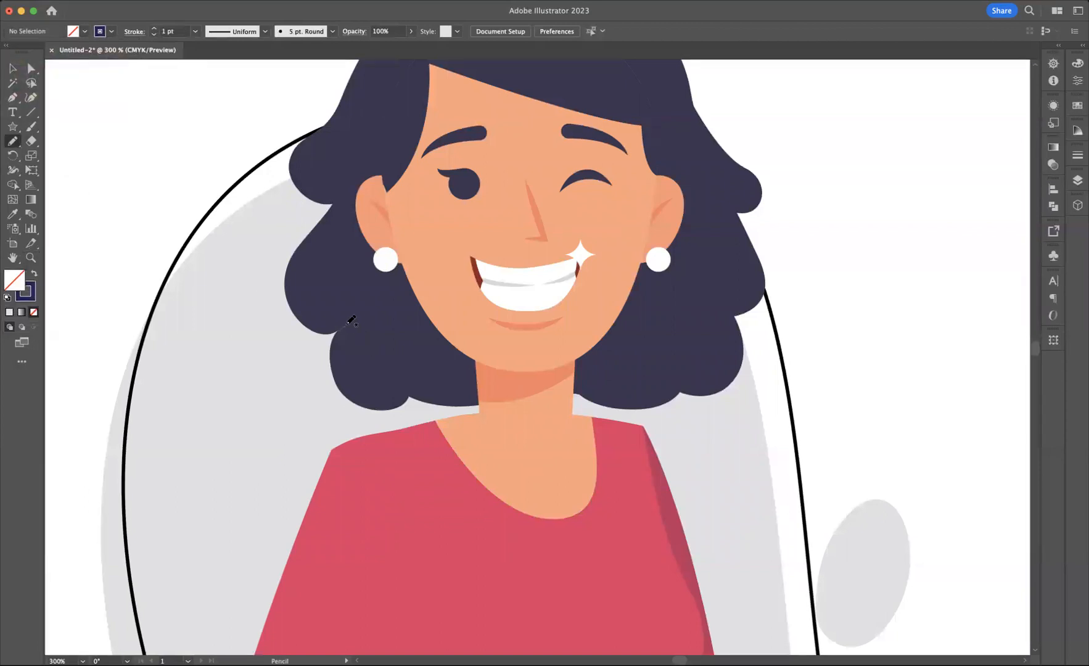
{"action": "left_click_drag", "start_coordinate": [371, 294], "coordinate": [370, 295]}
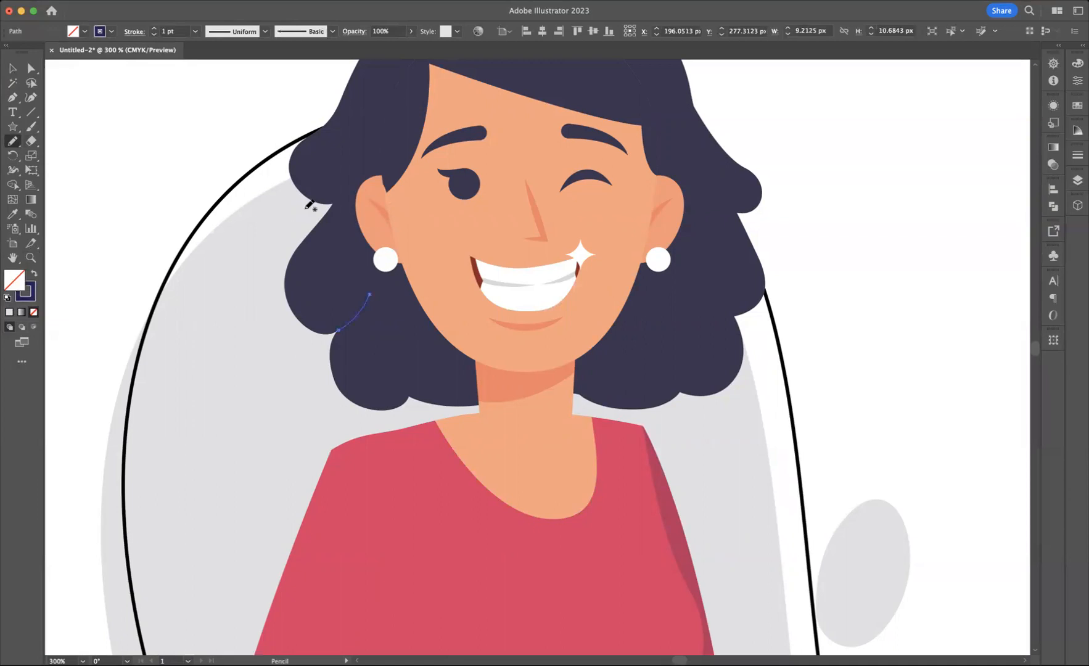
Step: Set the Pencil tool's fidelity to fully smooth and give the first hair strand the width profile that tapers at both ends
{"action": "double_click", "coordinate": [13, 141]}
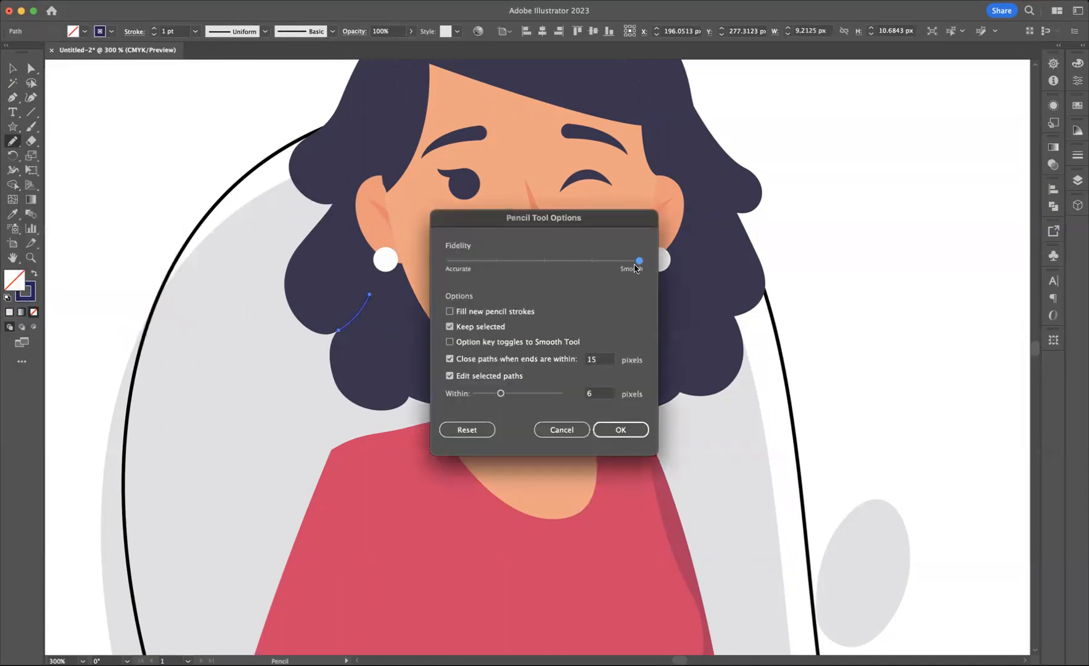
{"action": "left_click", "coordinate": [625, 425]}
{"action": "left_click", "coordinate": [620, 431]}
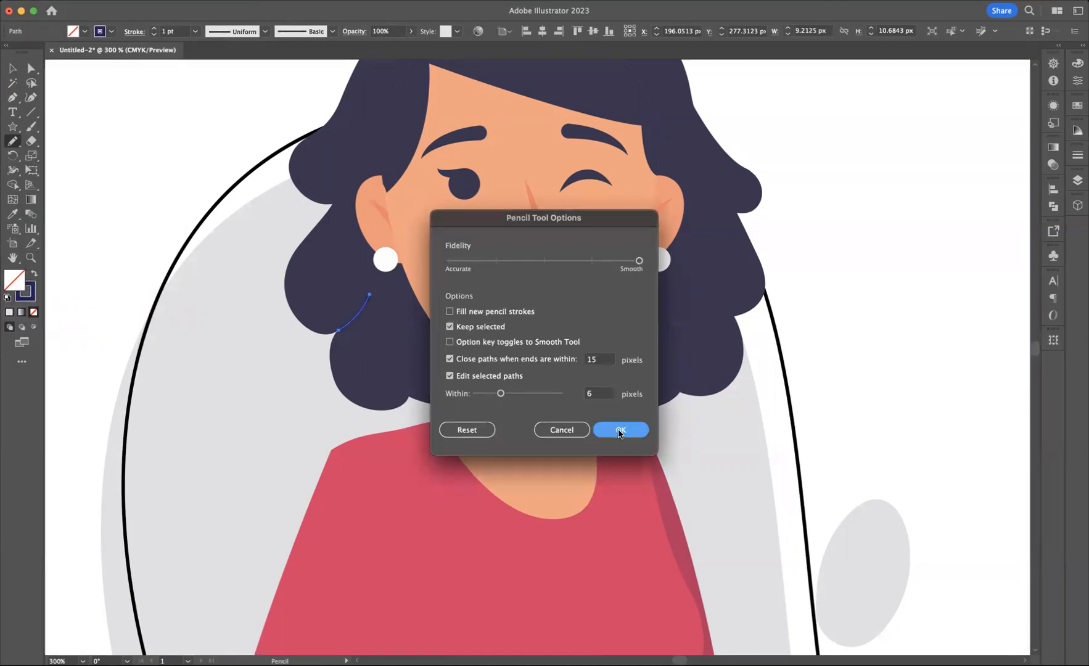
{"action": "left_click", "coordinate": [264, 33]}
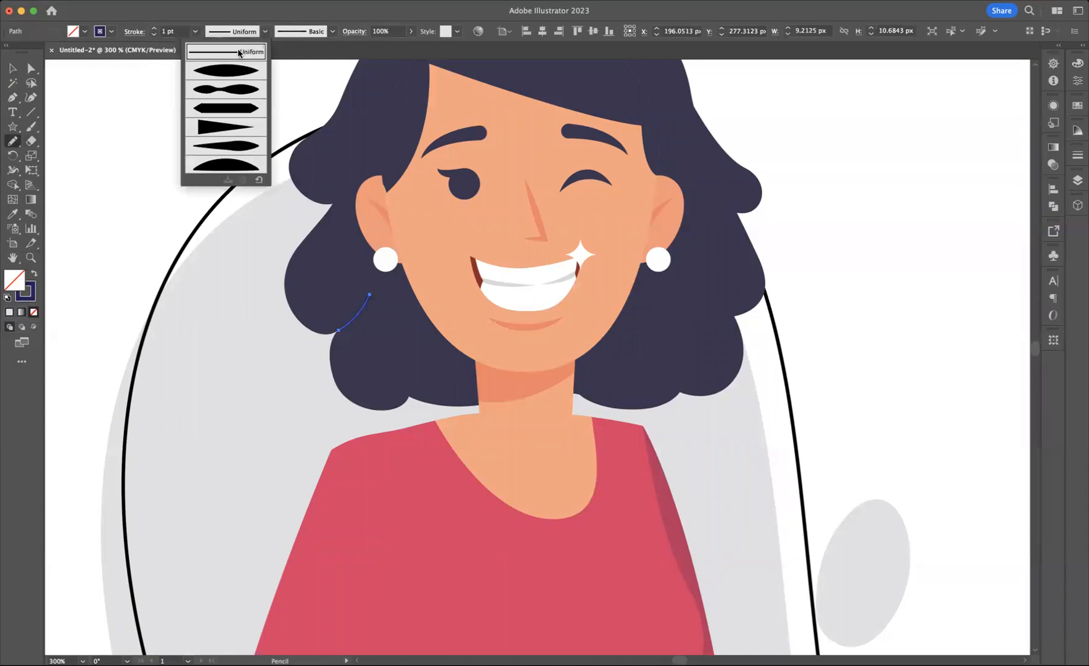
{"action": "left_click", "coordinate": [233, 70]}
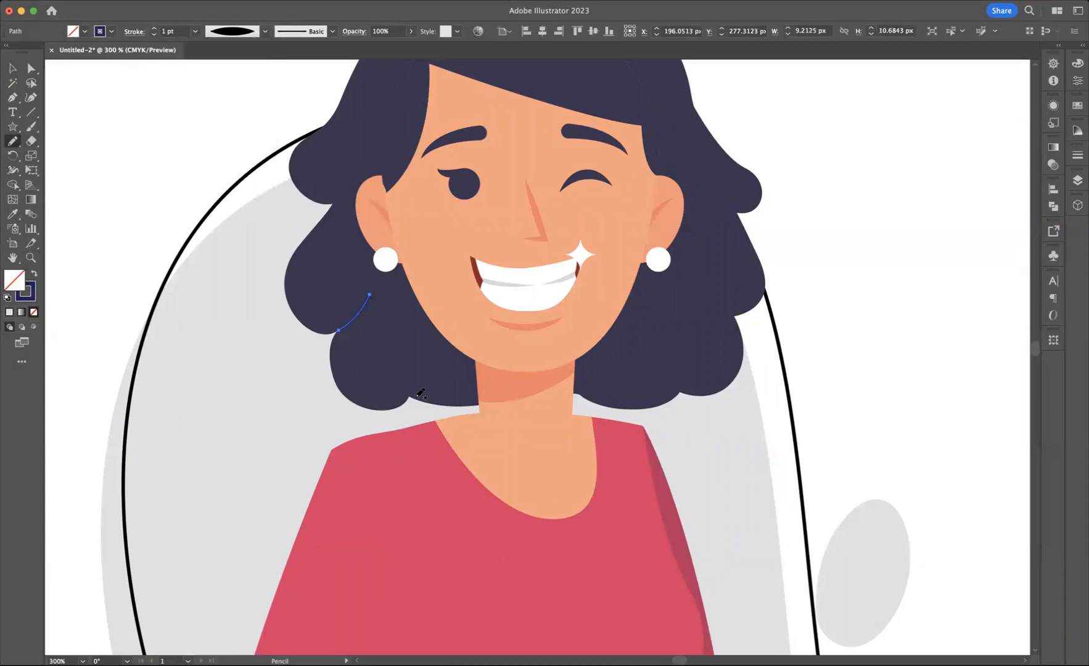
Step: Draw two tapered hair strands, about 3 by 21 px and 5 by 20 px, in the lower curls on either side of the neck
{"action": "left_click_drag", "start_coordinate": [411, 346], "coordinate": [407, 321]}
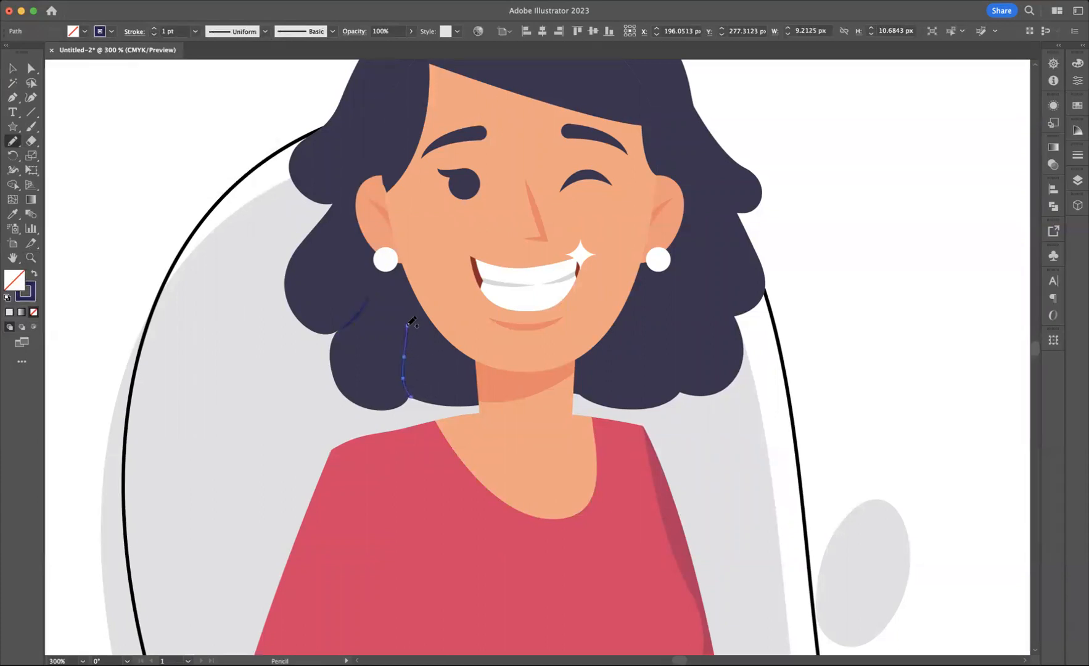
{"action": "left_click", "coordinate": [267, 35]}
{"action": "left_click", "coordinate": [233, 73]}
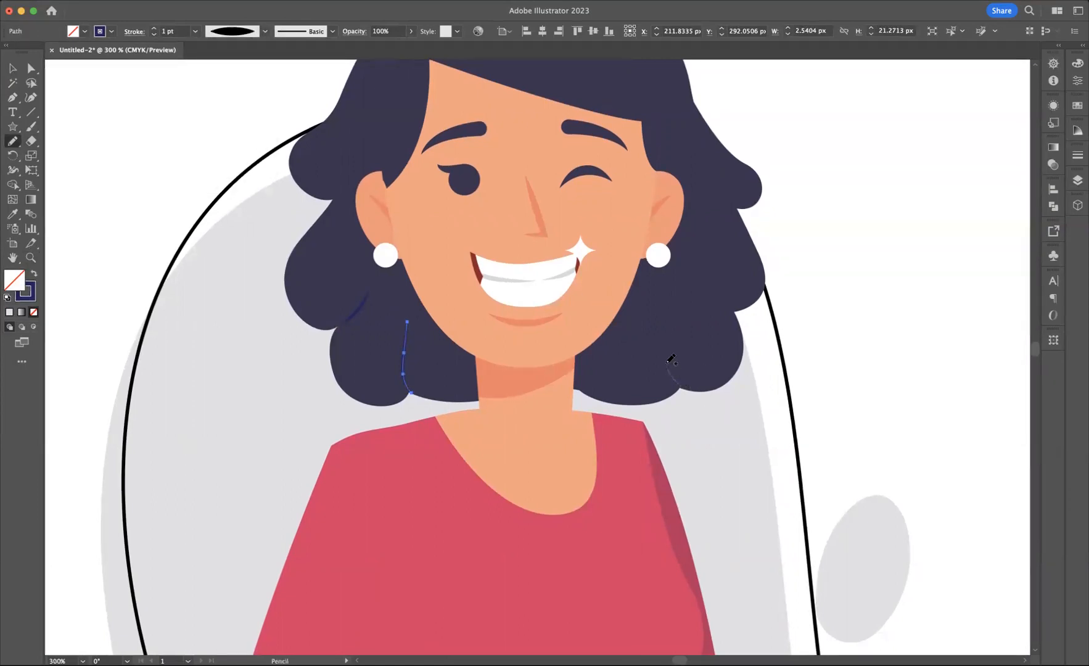
{"action": "left_click_drag", "start_coordinate": [672, 318], "coordinate": [669, 321]}
{"action": "left_click", "coordinate": [266, 35]}
{"action": "left_click", "coordinate": [226, 71]}
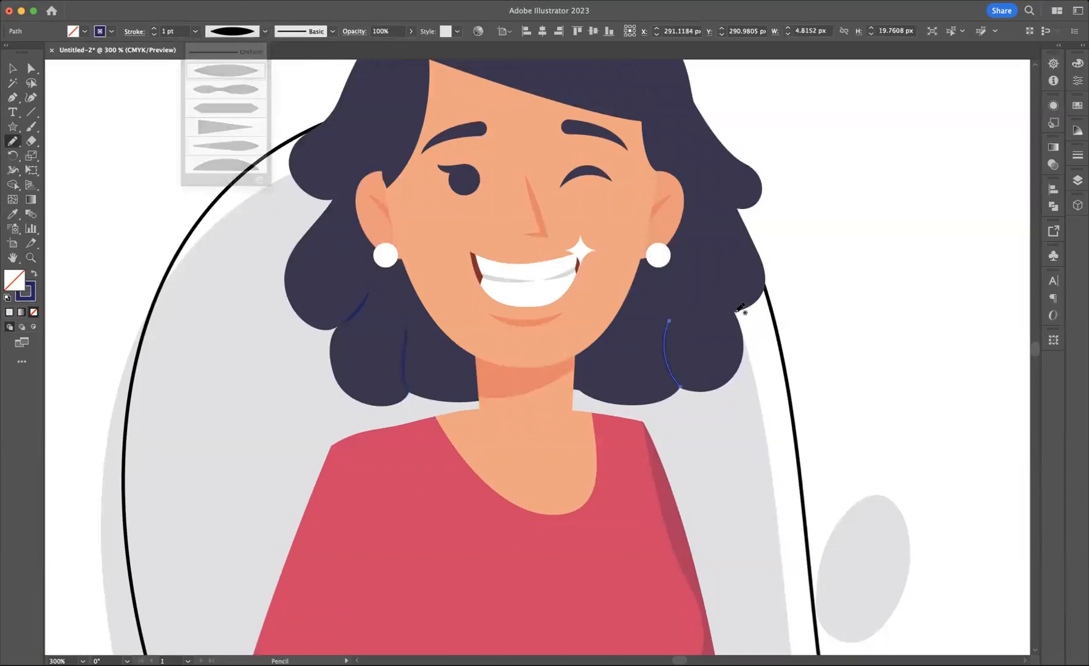
Step: Draw two tapered hair strands in the right side's middle and upper curls, about 4 by 14 px and 10 by 14 px
{"action": "left_click_drag", "start_coordinate": [725, 263], "coordinate": [723, 265]}
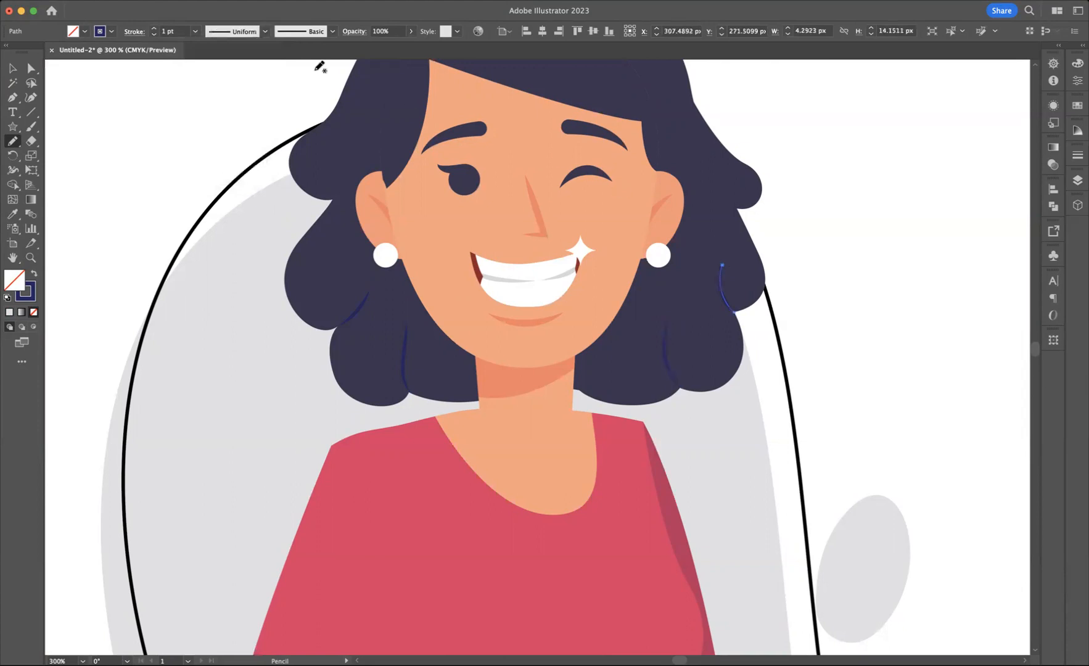
{"action": "left_click", "coordinate": [265, 31]}
{"action": "left_click", "coordinate": [226, 71]}
{"action": "left_click_drag", "start_coordinate": [705, 174], "coordinate": [702, 163]}
{"action": "left_click", "coordinate": [265, 31]}
{"action": "left_click", "coordinate": [242, 71]}
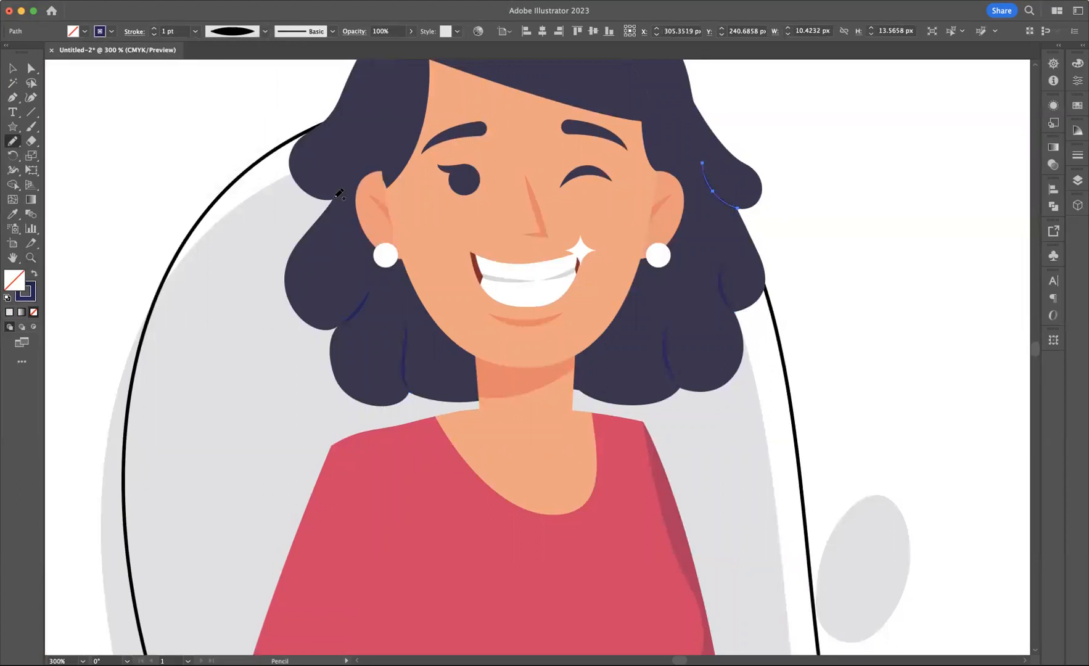
Step: Draw a tapered hair strand about 8 by 11 px in the upper curl beside the left ear and deselect it
{"action": "left_click_drag", "start_coordinate": [362, 161], "coordinate": [361, 162]}
{"action": "left_click", "coordinate": [265, 30]}
{"action": "left_click", "coordinate": [239, 71]}
{"action": "left_click", "coordinate": [266, 30]}
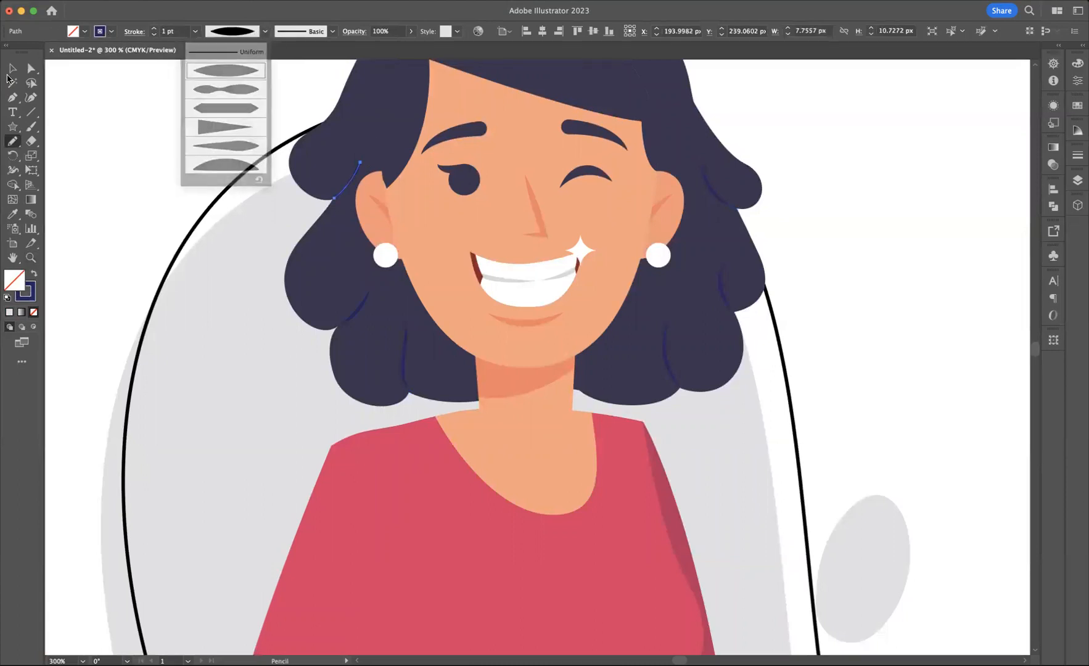
{"action": "left_click", "coordinate": [11, 69]}
{"action": "left_click", "coordinate": [141, 114]}
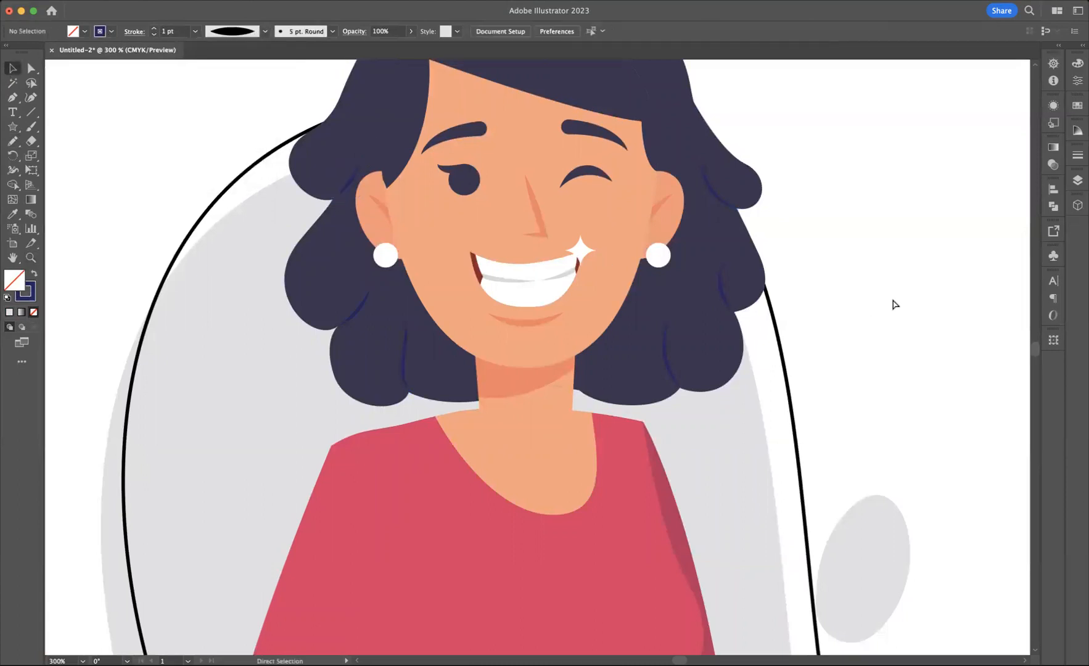
Step: Zoom out to 48.49% to examine the whole character with its outlined background and hair strands
{"action": "key", "text": "super+minus"}
{"action": "key", "text": "super+minus"}
{"action": "scroll", "coordinate": [776, 234], "scroll_direction": "down", "scroll_amount": 1}
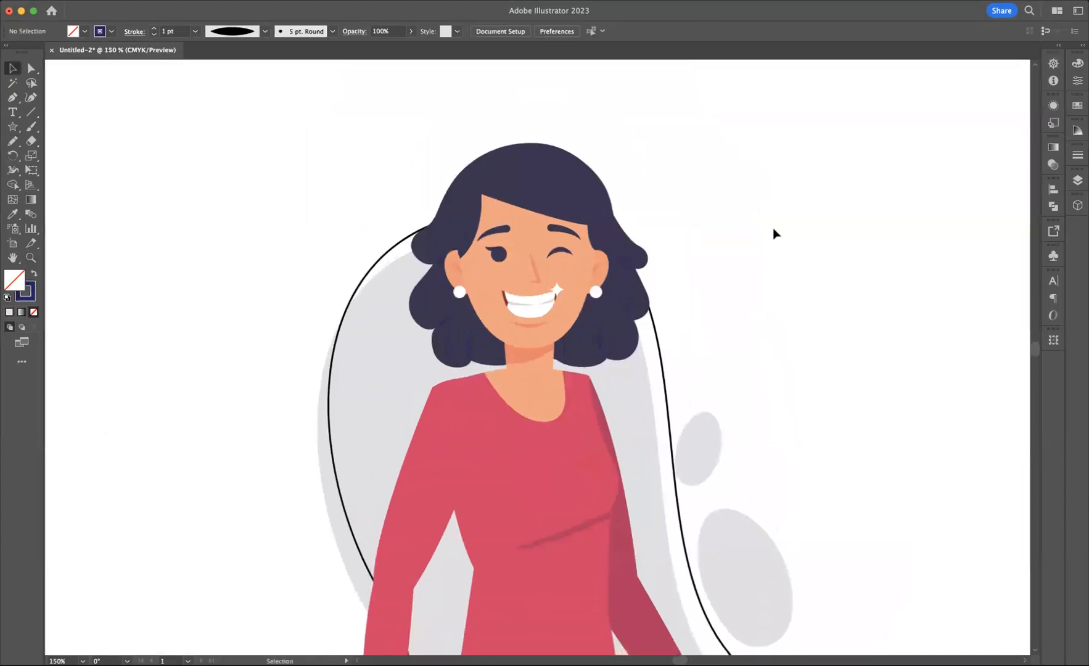
{"action": "key", "text": "super+minus"}
{"action": "key", "text": "super+minus"}
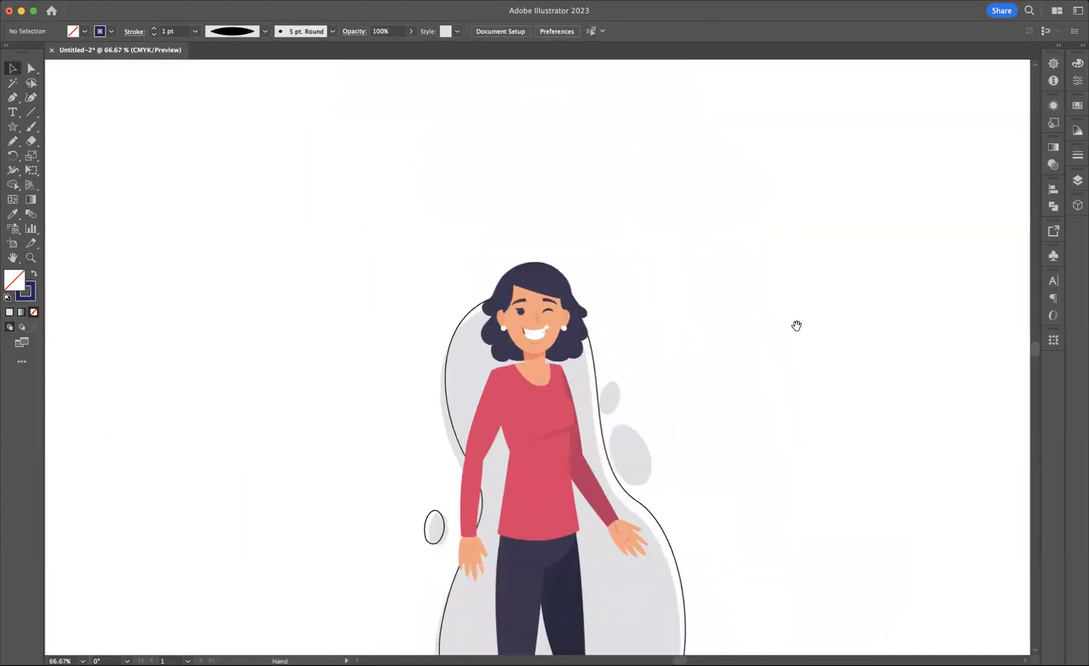
{"action": "scroll", "coordinate": [796, 326], "scroll_direction": "down", "scroll_amount": 5}
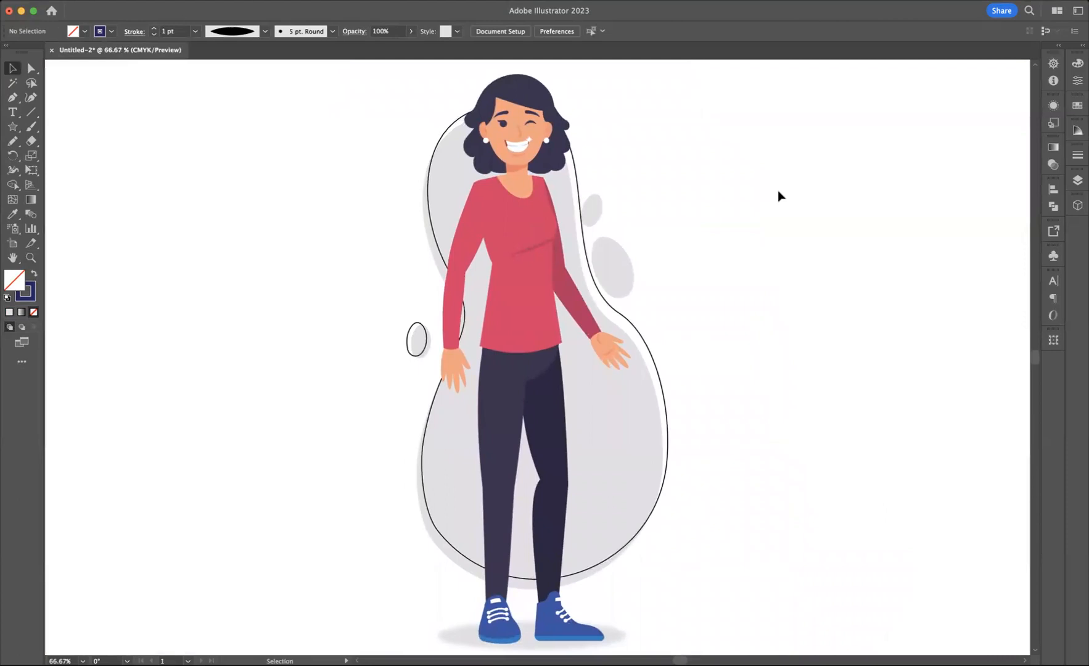
{"action": "scroll", "coordinate": [778, 190], "scroll_direction": "down", "scroll_amount": 2}
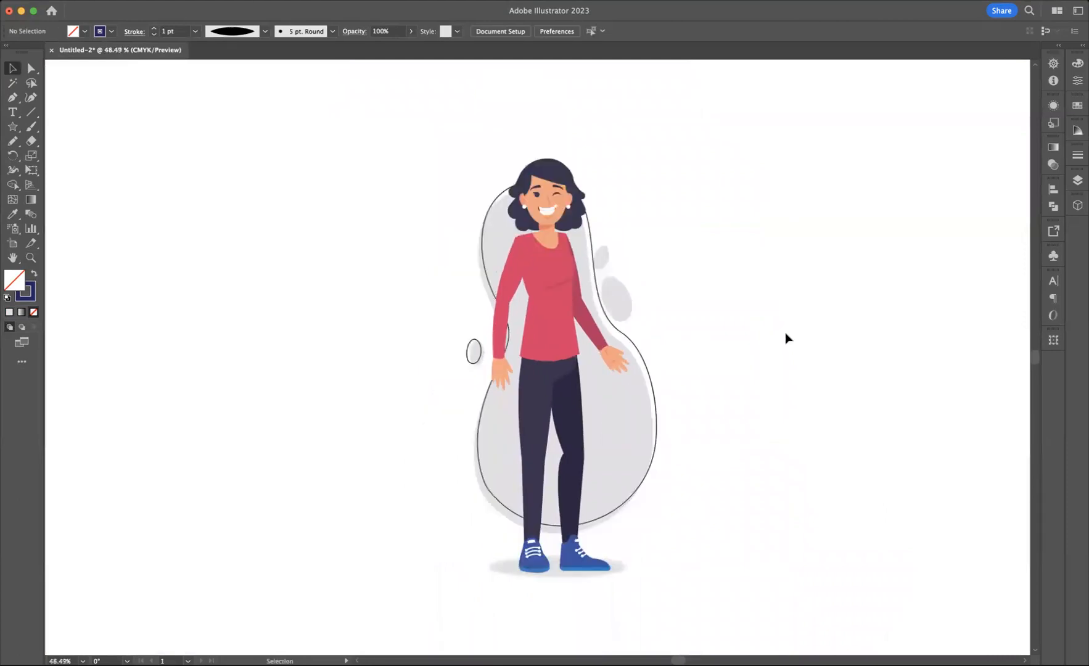
Step: Draw two freehand crease lines on the left-side hand, about 3 by 9 px beside the thumb and 19 by 3 px across the palm
{"action": "left_click_drag", "start_coordinate": [780, 355], "coordinate": [728, 359]}
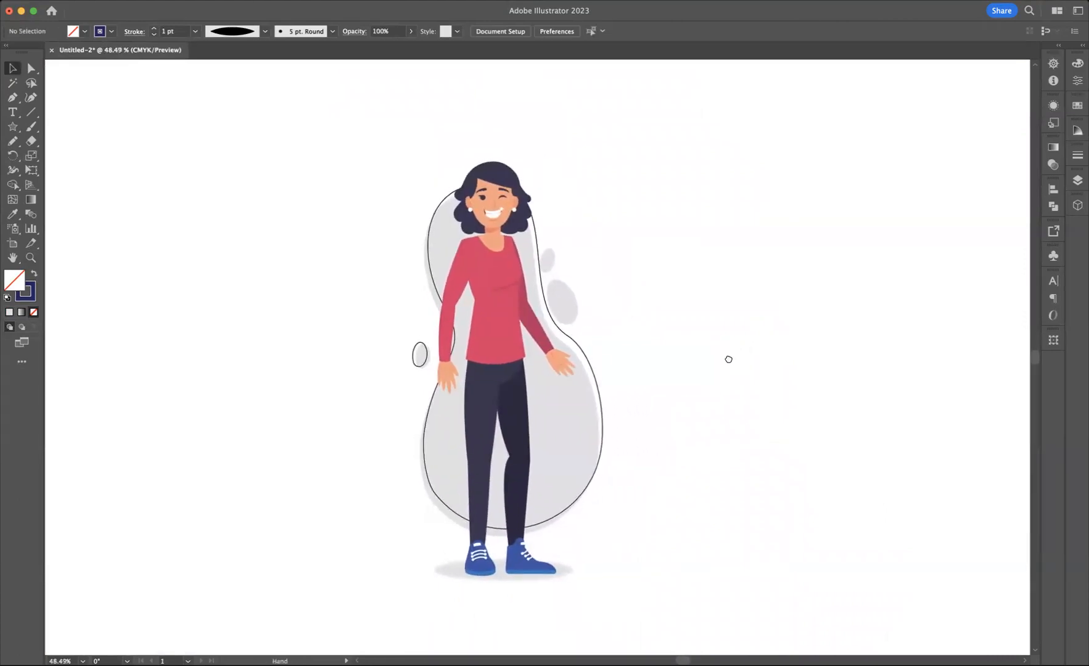
{"action": "left_click", "coordinate": [30, 257]}
{"action": "left_click", "coordinate": [459, 377]}
{"action": "left_click", "coordinate": [493, 358]}
{"action": "left_click", "coordinate": [508, 347]}
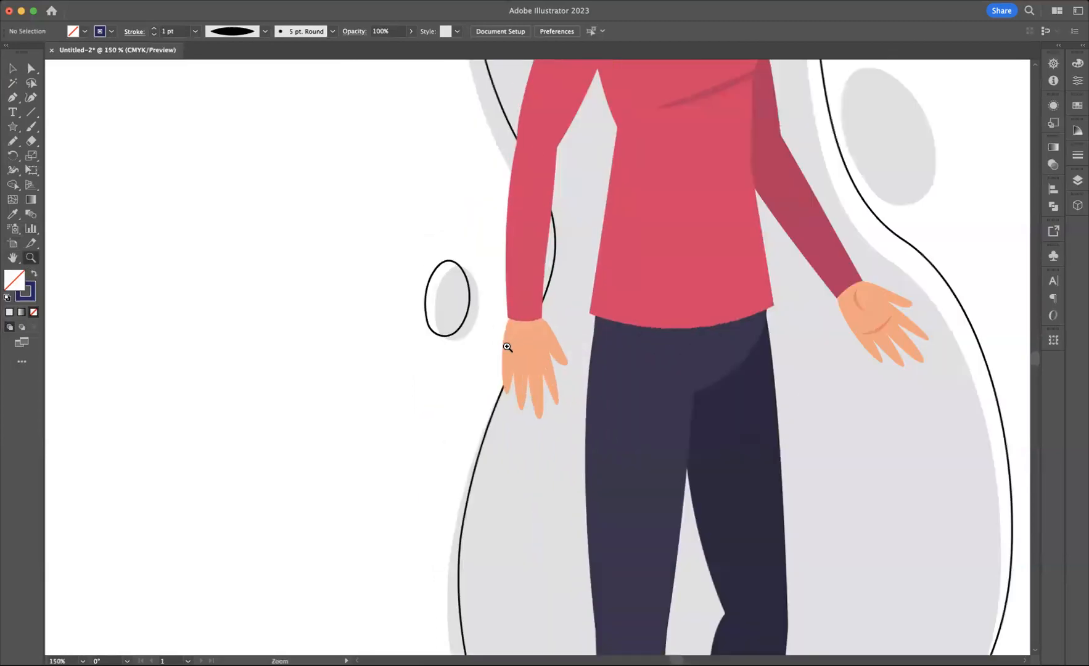
{"action": "left_click", "coordinate": [509, 345]}
{"action": "scroll", "coordinate": [867, 347], "scroll_direction": "right", "scroll_amount": 3}
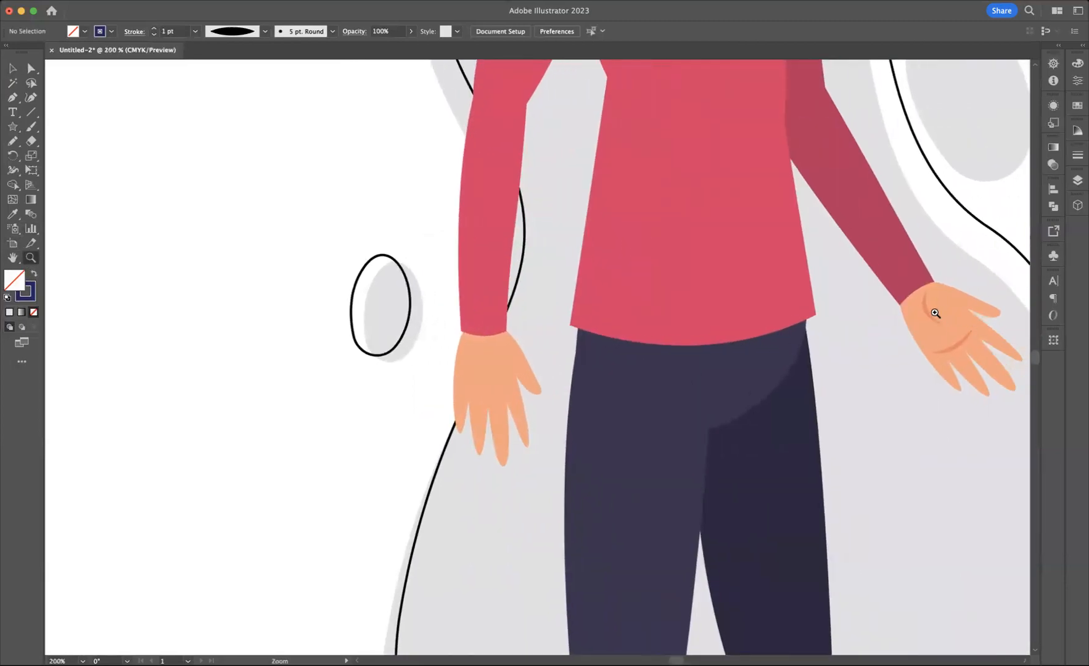
{"action": "left_click", "coordinate": [12, 140]}
{"action": "mouse_move", "coordinate": [506, 349]}
{"action": "left_mouse_down"}
{"action": "mouse_move", "coordinate": [514, 371]}
{"action": "mouse_move", "coordinate": [482, 391]}
{"action": "mouse_move", "coordinate": [510, 390]}
{"action": "left_mouse_up"}
{"action": "left_click", "coordinate": [12, 68]}
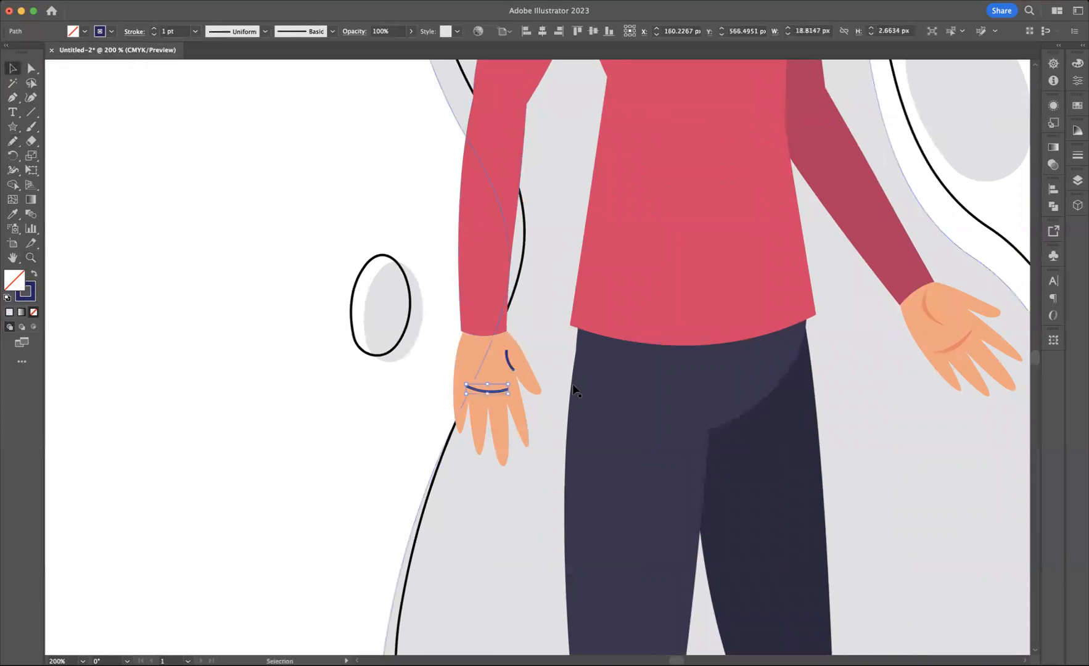
Step: Apply the other hand's crease colour to both new crease lines as their stroke, with no fill
{"action": "left_click", "coordinate": [511, 367], "text": "shift"}
{"action": "key", "text": "i"}
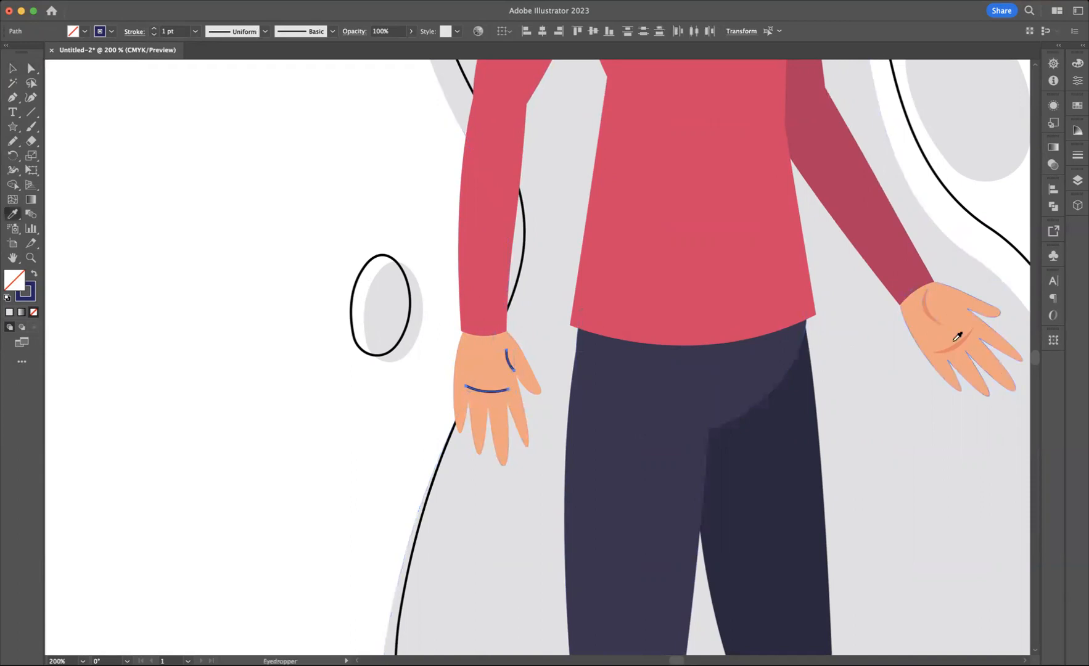
{"action": "left_click", "coordinate": [955, 341]}
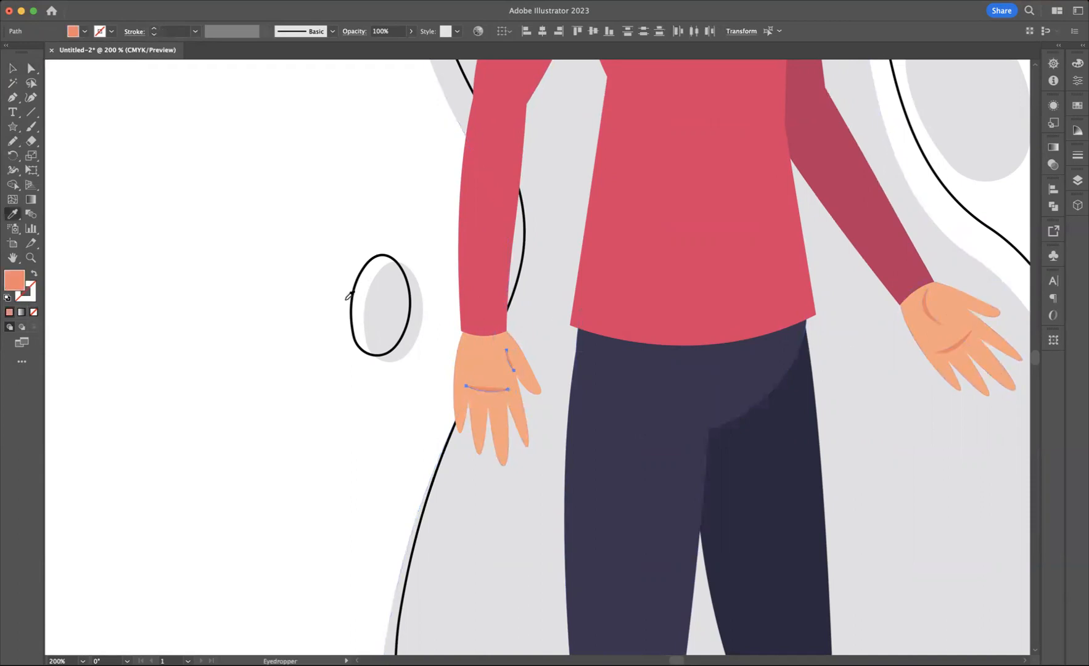
{"action": "left_click", "coordinate": [34, 273]}
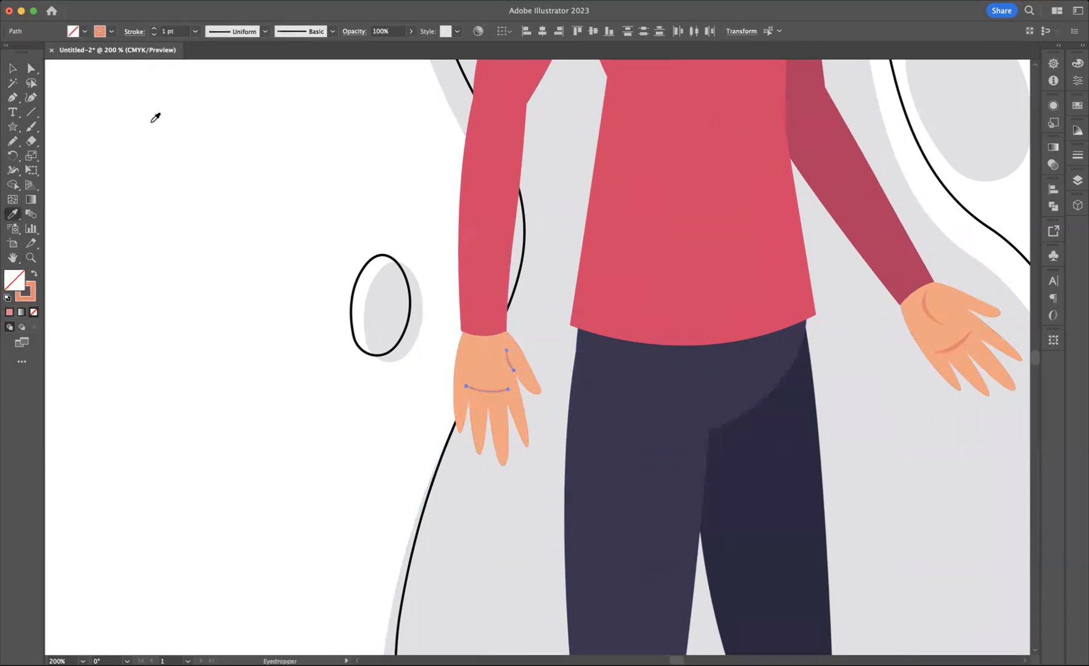
Step: Set both crease lines to a 2 pt stroke with the width profile that tapers at both ends
{"action": "left_click", "coordinate": [153, 29]}
{"action": "left_click", "coordinate": [265, 33]}
{"action": "left_click", "coordinate": [225, 70]}
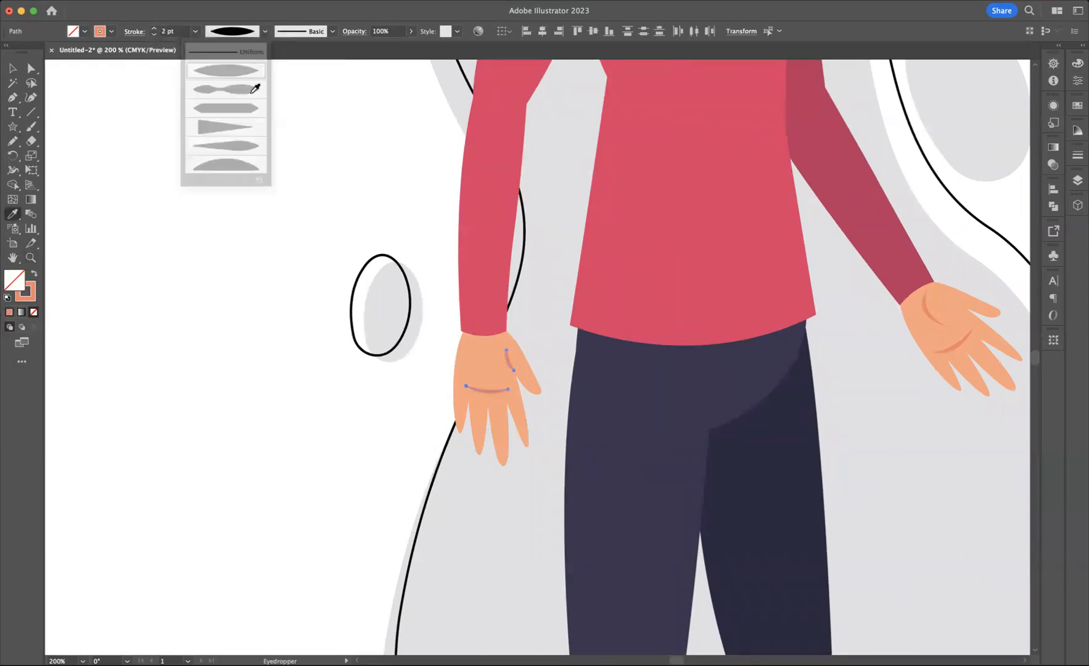
Step: Delete the short crease beside the thumb on the left-side hand, keeping only the palm crease
{"action": "left_click", "coordinate": [13, 69]}
{"action": "left_click", "coordinate": [348, 344]}
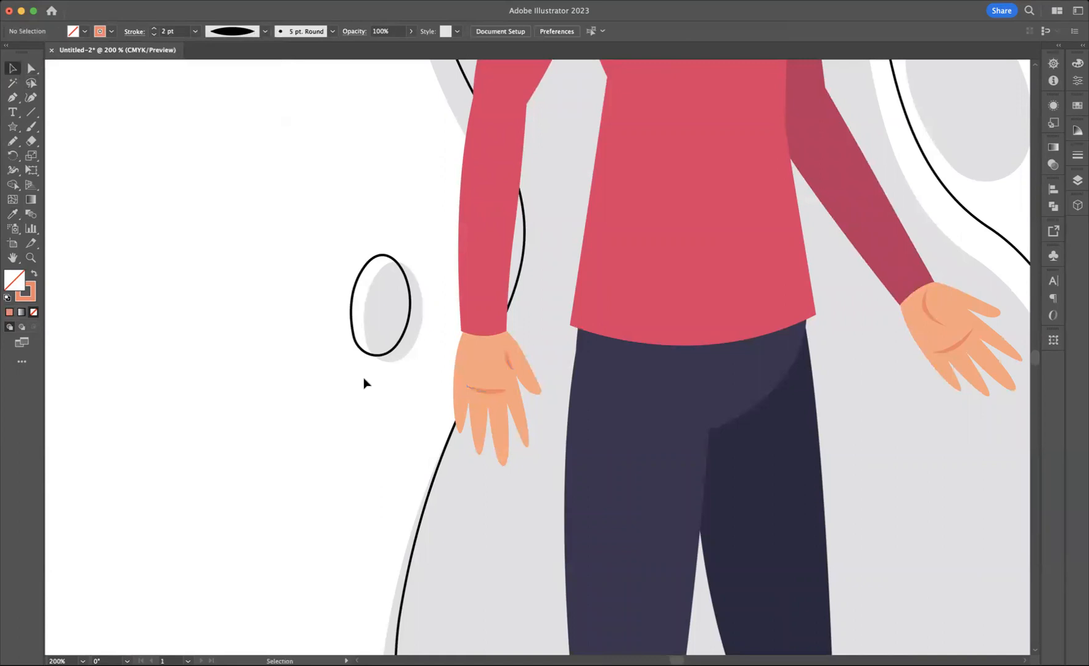
{"action": "left_click", "coordinate": [511, 365]}
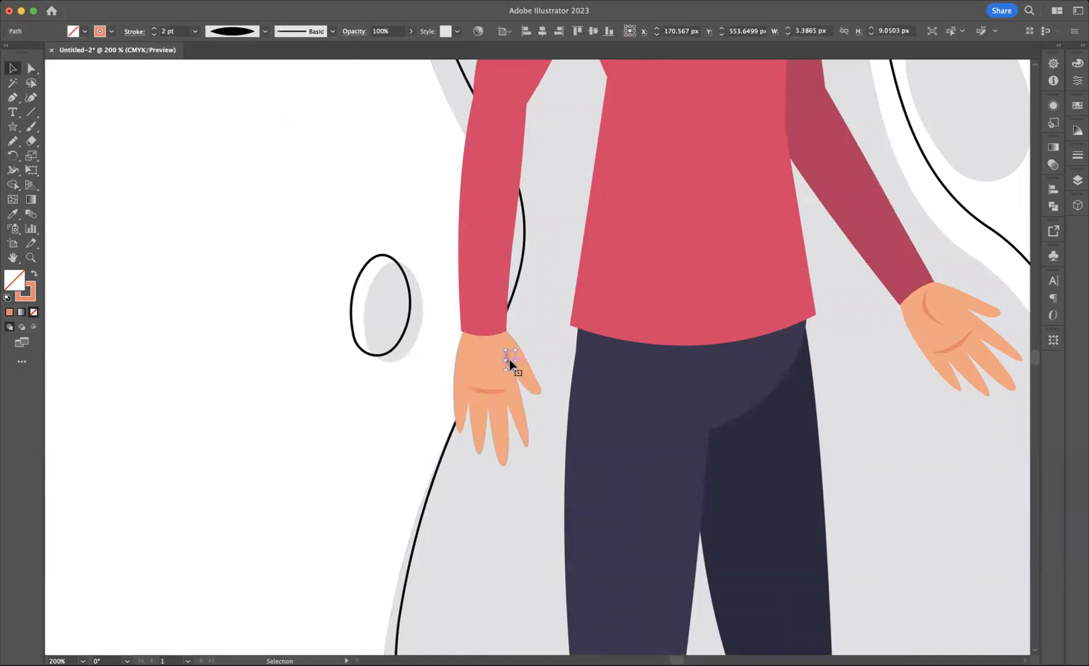
{"action": "left_click", "coordinate": [382, 436]}
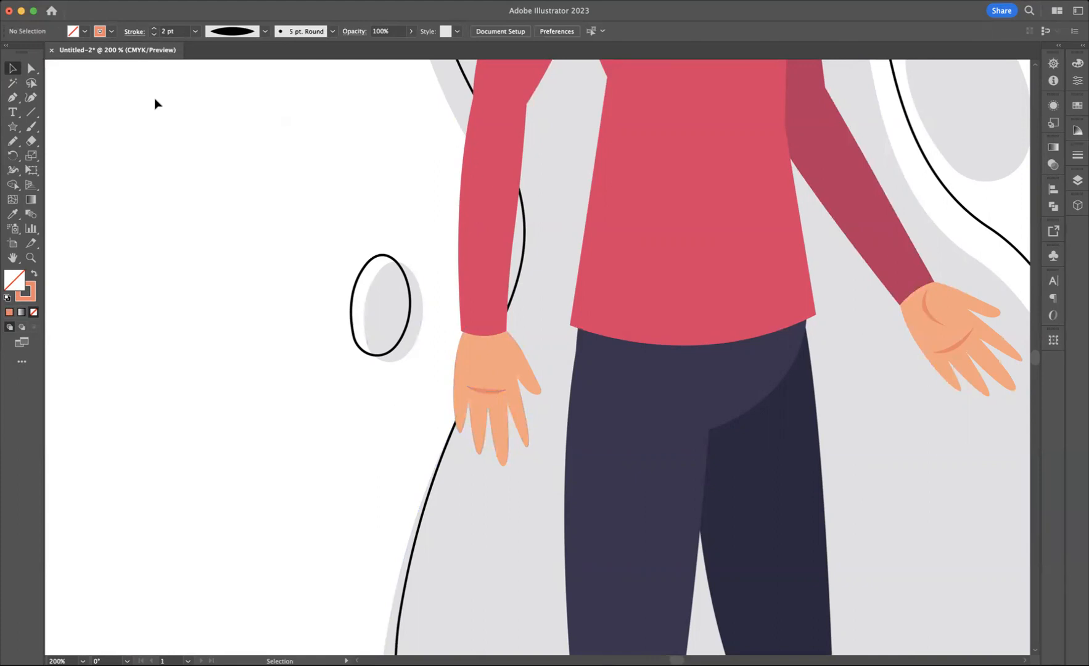
Step: Zoom out to 66.67% to examine the whole character with the creased hands
{"action": "left_click", "coordinate": [31, 257]}
{"action": "left_click", "coordinate": [439, 281], "text": "alt"}
{"action": "left_click", "coordinate": [439, 280], "text": "alt"}
{"action": "left_click", "coordinate": [457, 285], "text": "alt"}
{"action": "left_click_drag", "start_coordinate": [531, 373], "coordinate": [331, 270]}
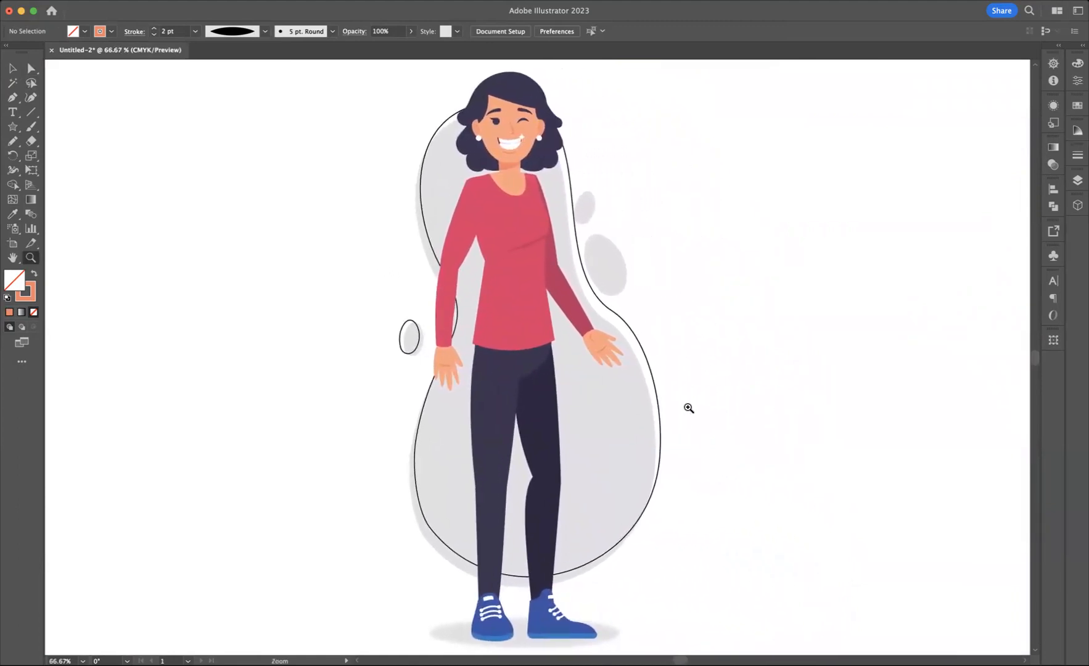